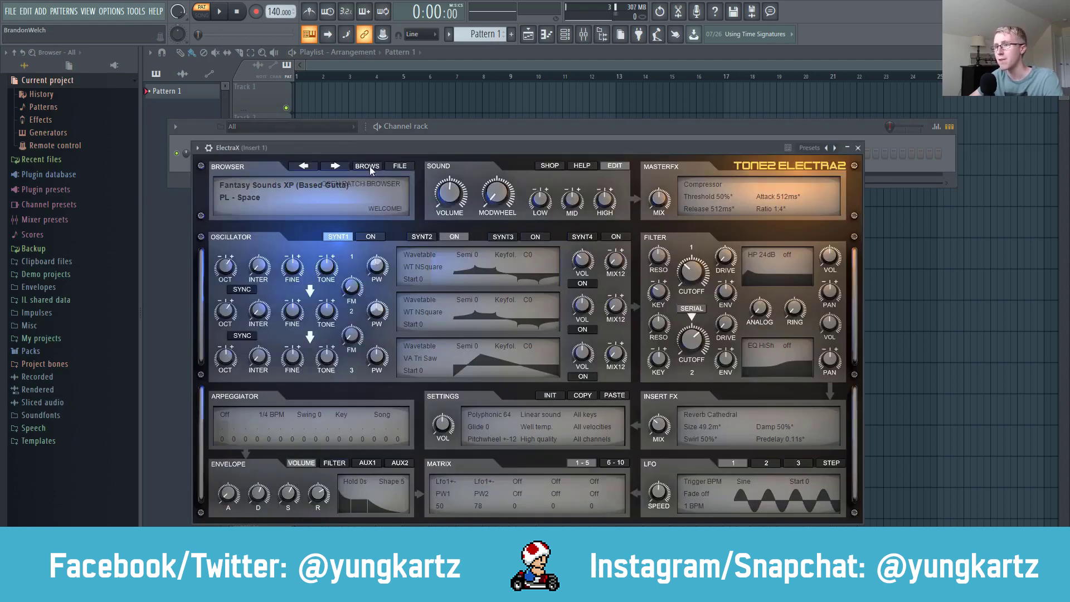
# Open ElectraX's piano roll and draw a C5–D#5–G5 chord at the start of bar 1
pyautogui.click(370, 165)
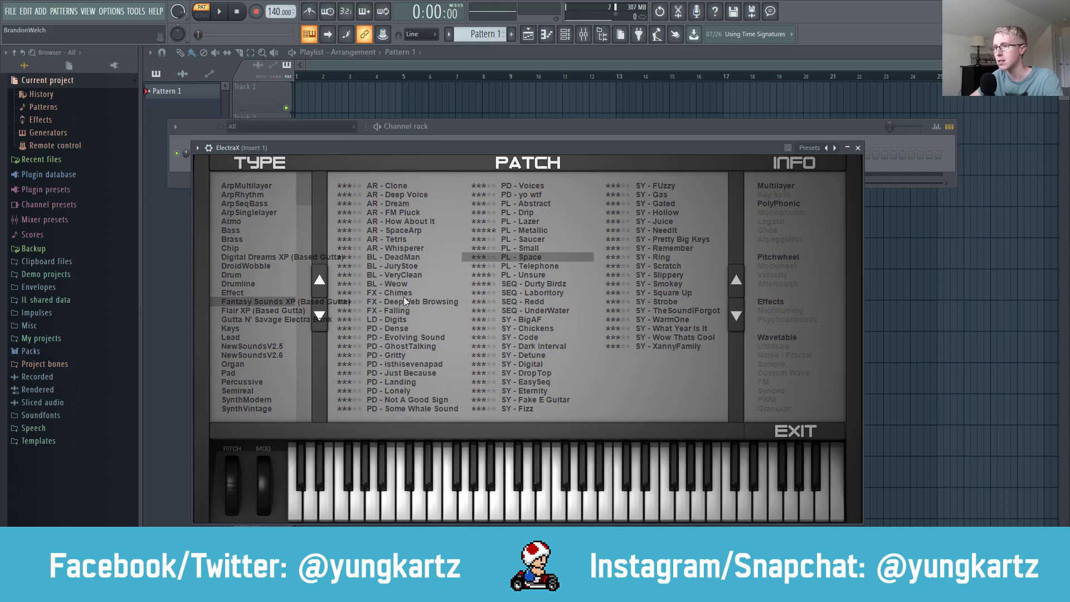
pyautogui.press('Escape')
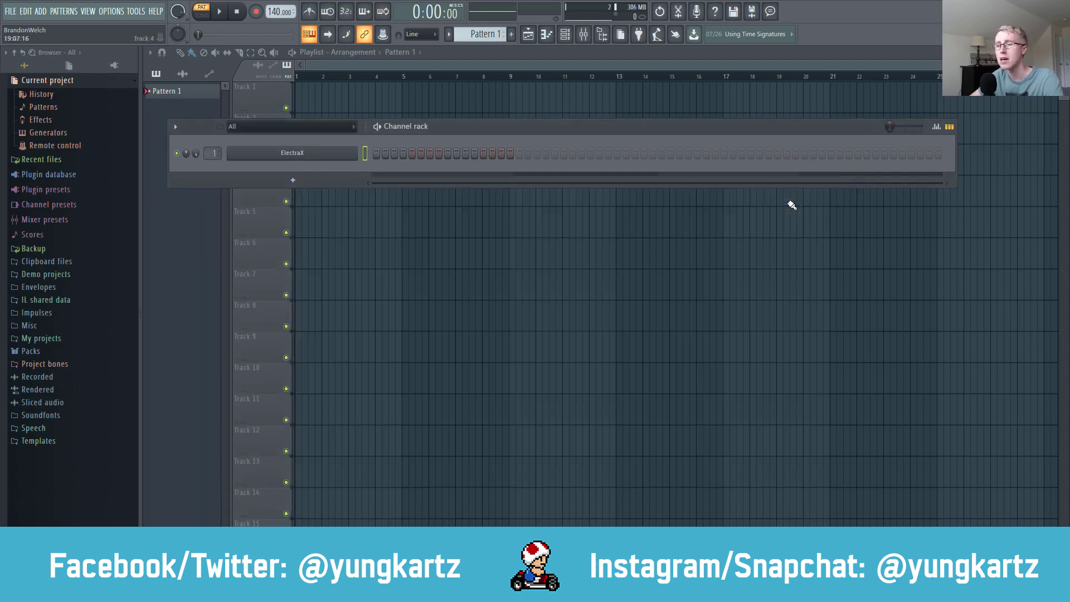
pyautogui.rightClick(314, 158)
pyautogui.click(367, 151)
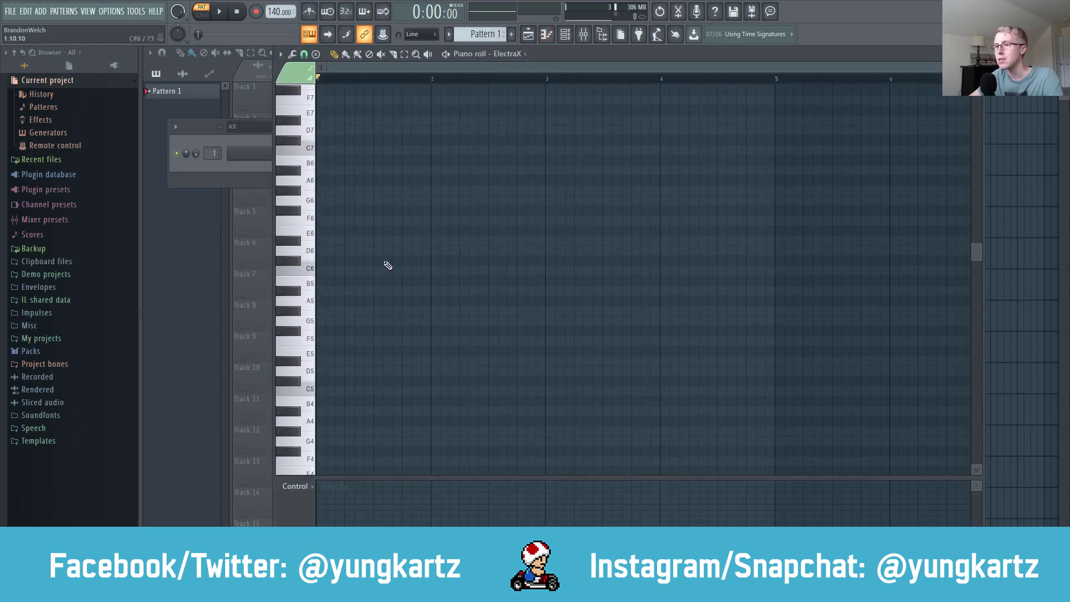
pyautogui.scroll(-3, 381, 279)
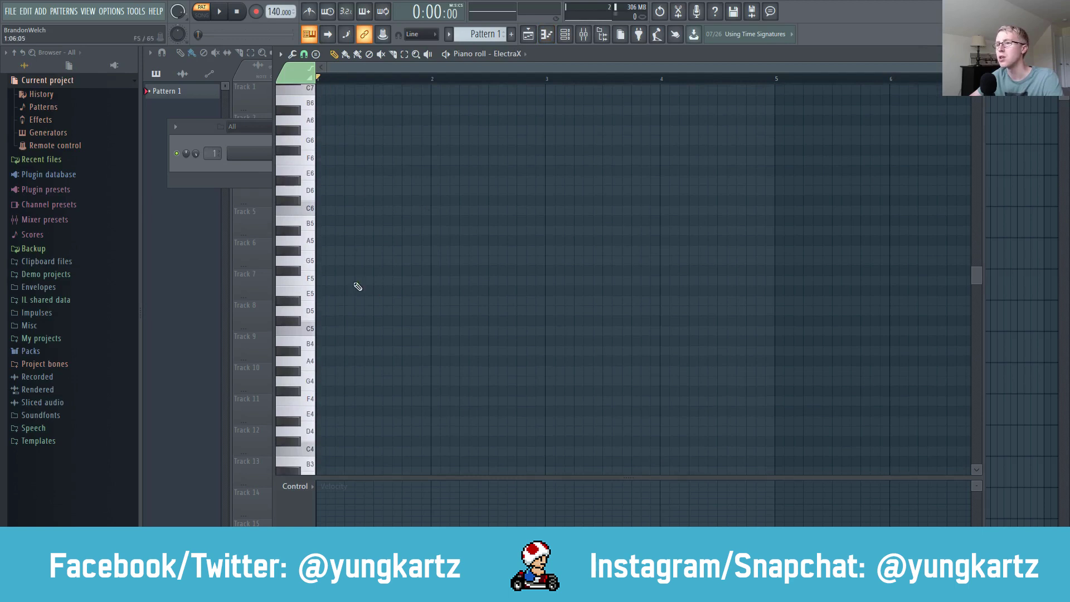
pyautogui.moveTo(365, 330); pyautogui.dragTo(327, 330)
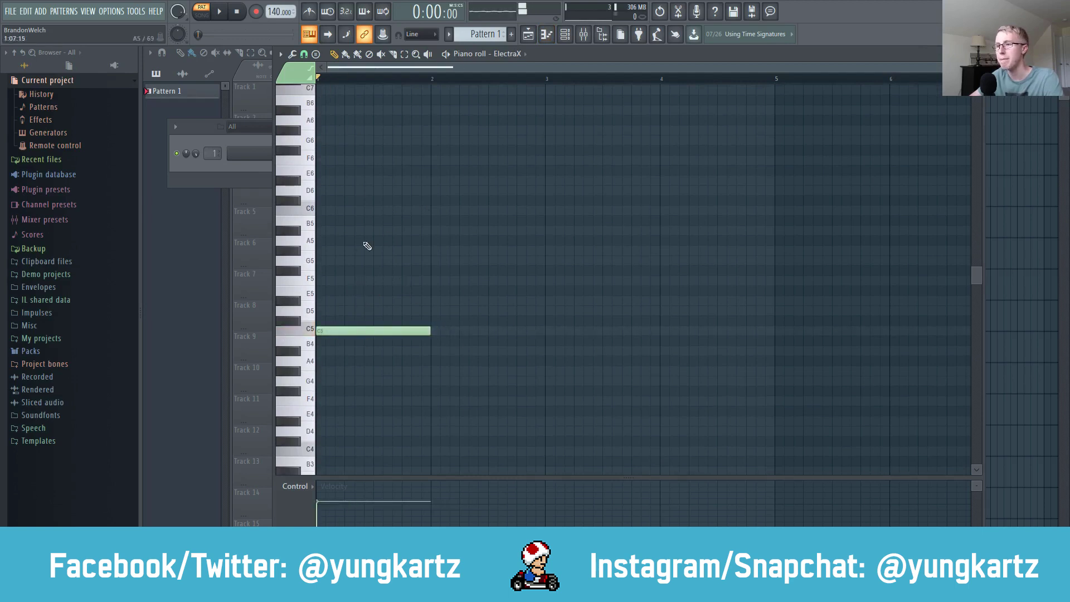
pyautogui.click(338, 261)
pyautogui.click(334, 310)
pyautogui.moveTo(320, 260)
pyautogui.mouseDown()
pyautogui.moveTo(330, 311)
pyautogui.moveTo(336, 260)
pyautogui.mouseUp()
# Repeat the chord through bar 4, with D5 in bar 2 and G#5 in bars 3–4
pyautogui.hotkey('ctrl', 'a')
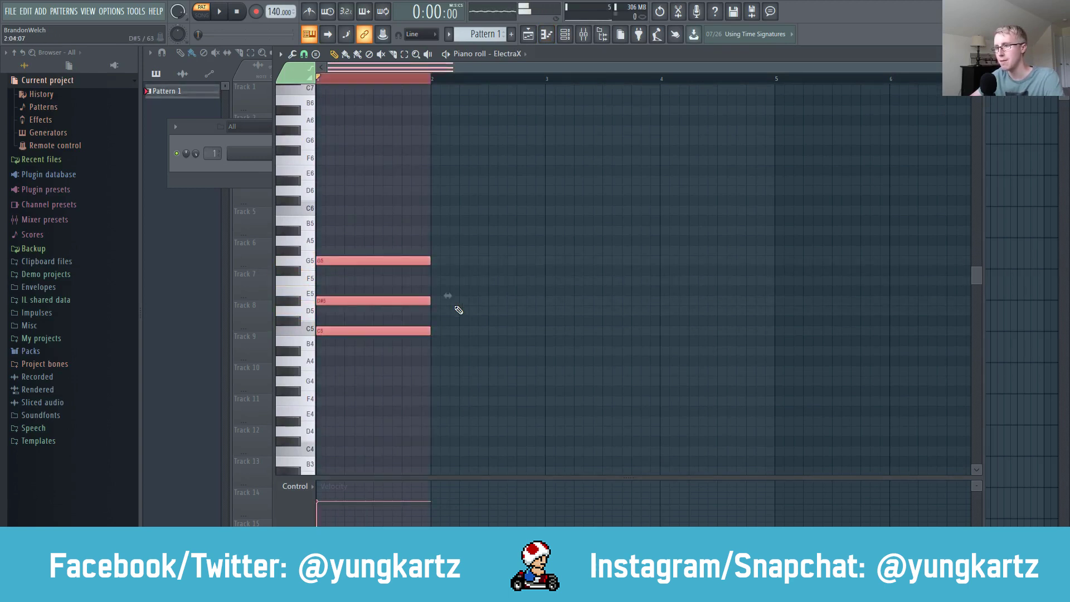
pyautogui.hotkey('ctrl', 'b')
pyautogui.hotkey('ctrl', 'b')
pyautogui.hotkey('ctrl', 'b')
pyautogui.click(427, 78)
pyautogui.click(485, 292)
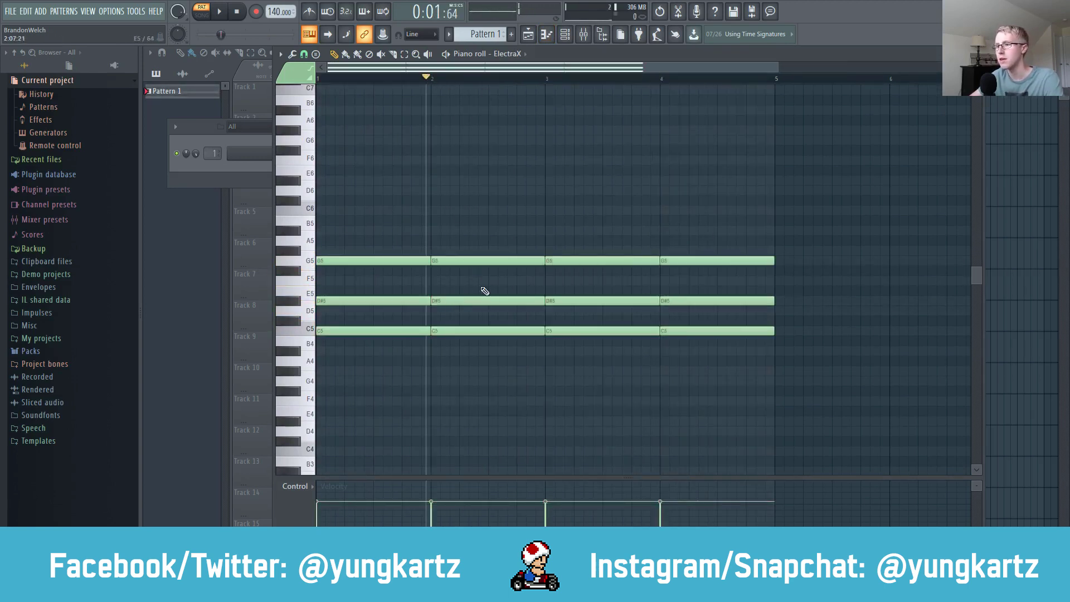
pyautogui.click(491, 303)
pyautogui.moveTo(492, 302); pyautogui.dragTo(491, 310)
pyautogui.moveTo(567, 259); pyautogui.dragTo(567, 250)
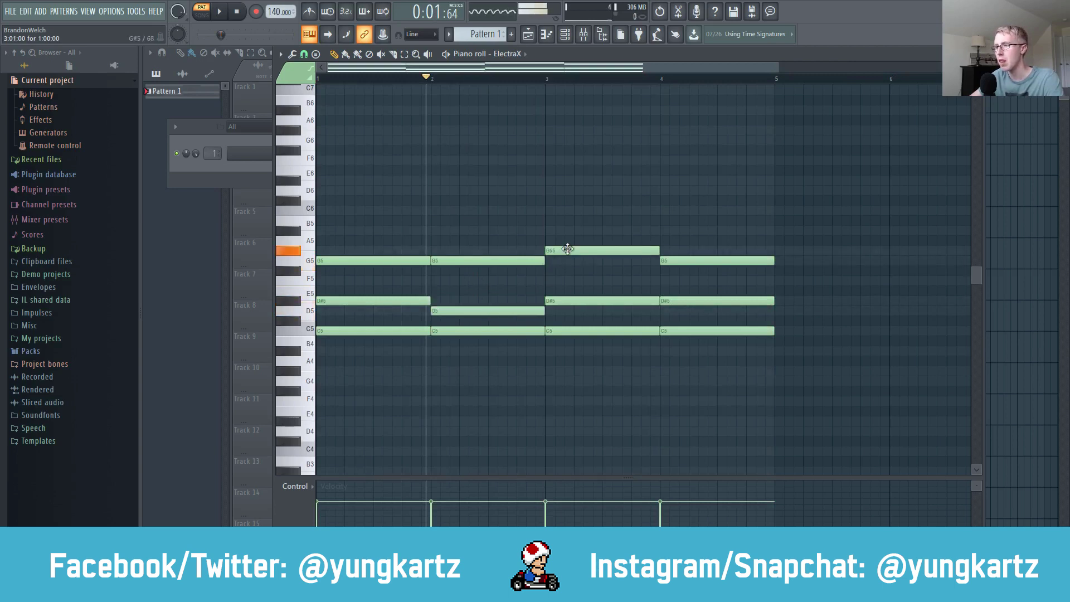
pyautogui.moveTo(687, 263); pyautogui.dragTo(686, 251)
pyautogui.click(639, 299)
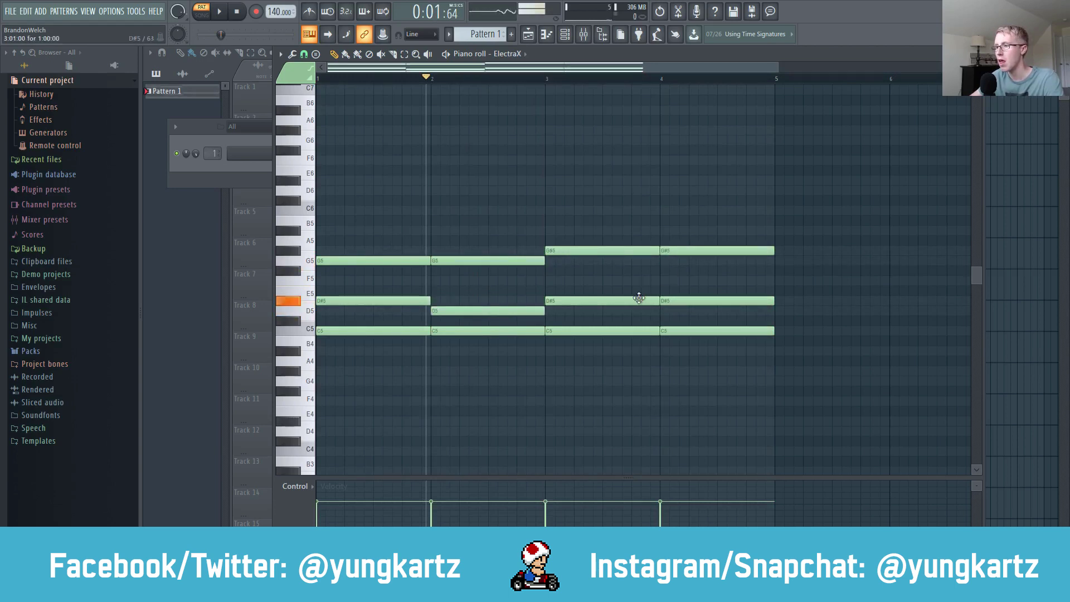
pyautogui.scroll(3, 569, 239)
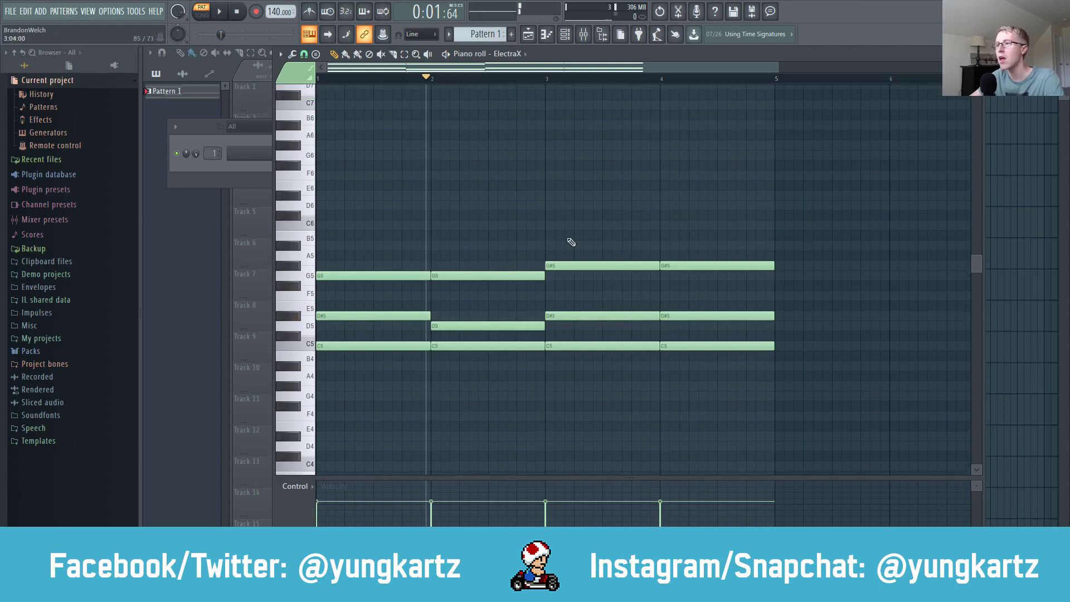
# Draw short C6, G6, G#6 and G6 melody notes across bar 1
pyautogui.click(332, 270)
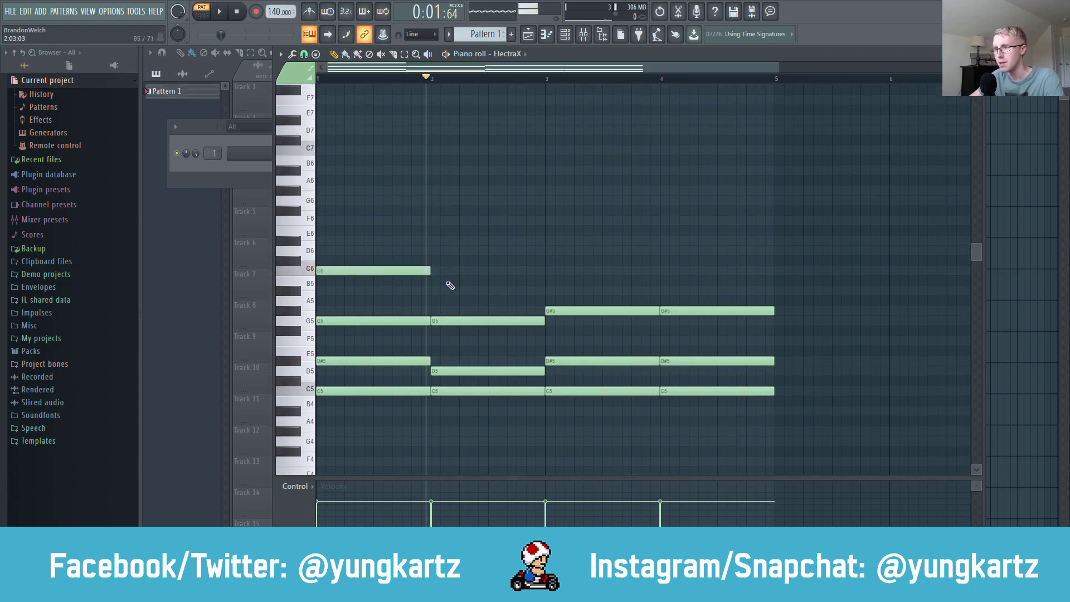
pyautogui.moveTo(429, 270); pyautogui.dragTo(336, 279)
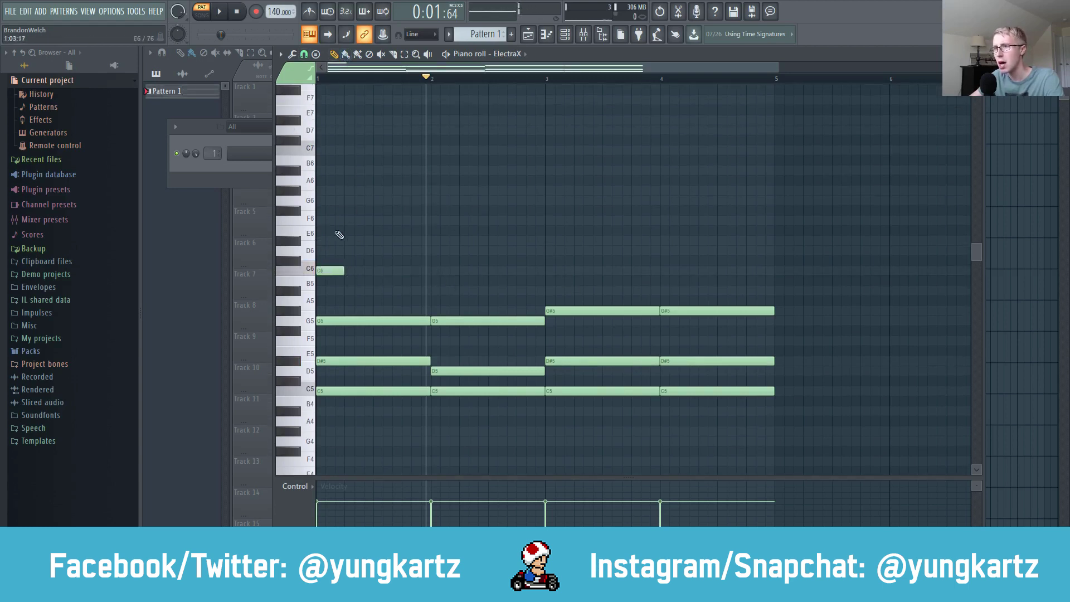
pyautogui.click(347, 200)
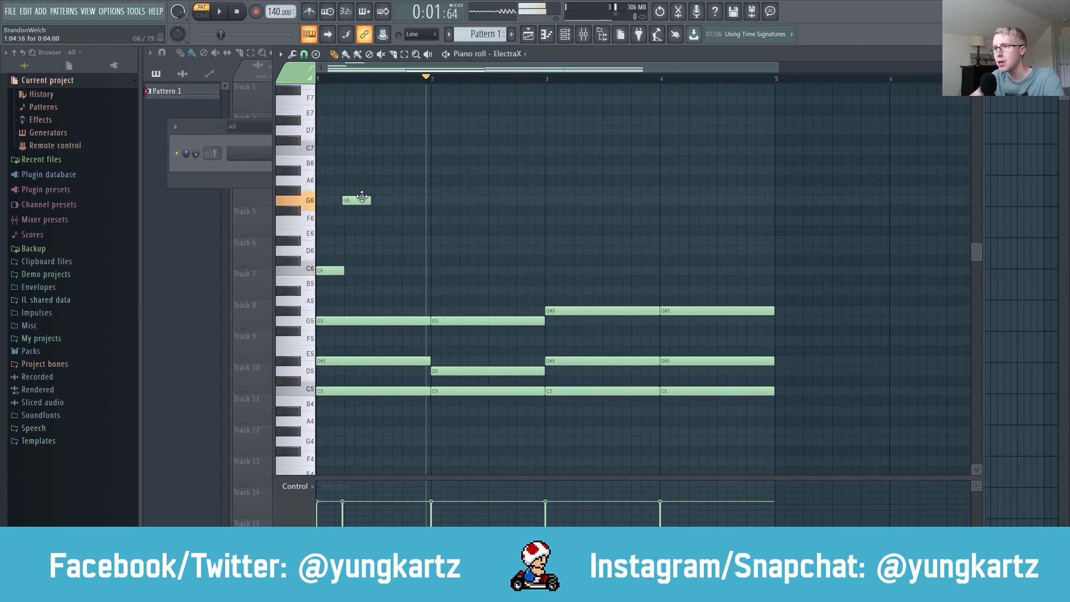
pyautogui.click(376, 191)
pyautogui.moveTo(377, 190); pyautogui.dragTo(374, 190)
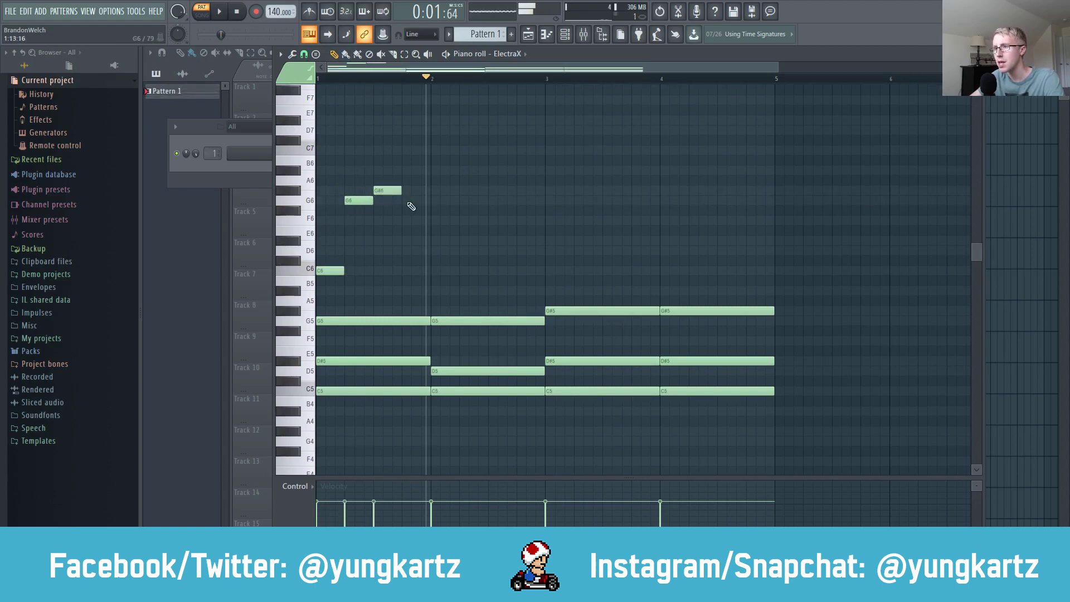
pyautogui.click(405, 201)
# Add C7, G6, G#6 and D6 notes in bar 2, then duplicate the melody into bars 3–4
pyautogui.click(436, 150)
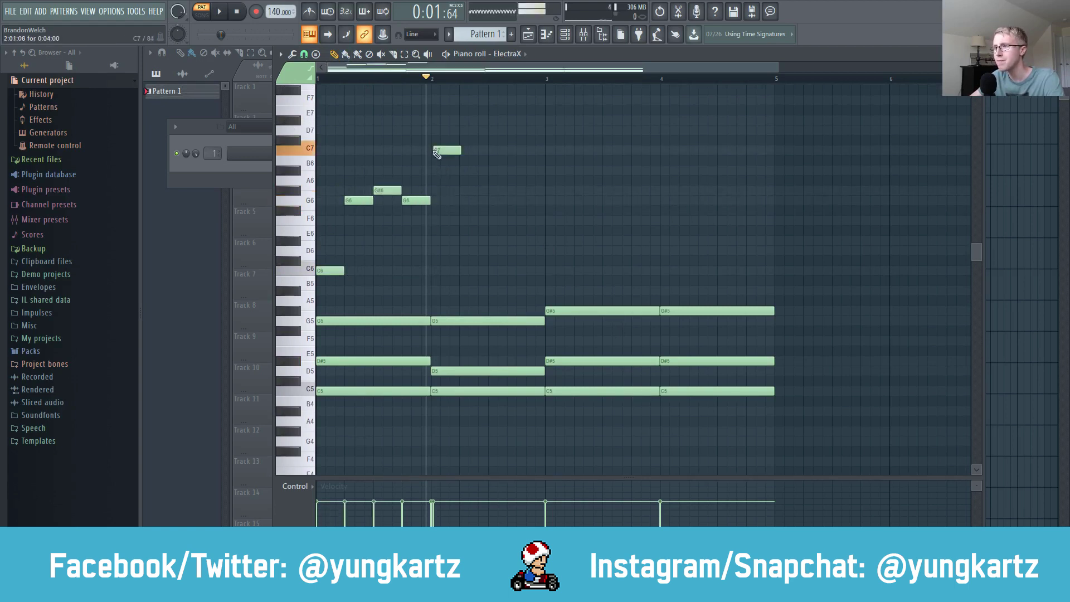
pyautogui.moveTo(449, 150); pyautogui.dragTo(446, 150)
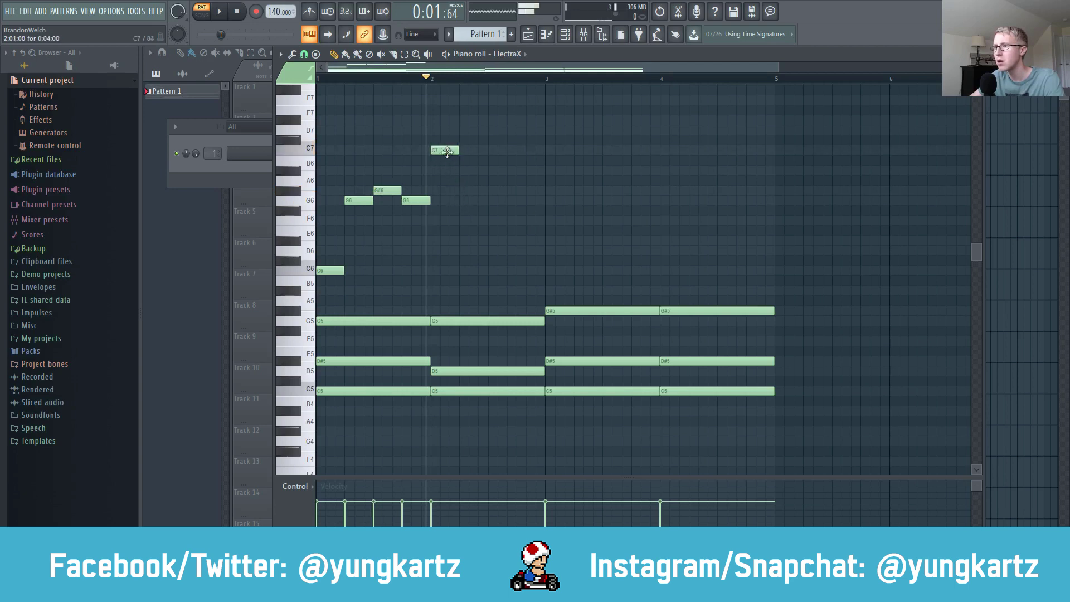
pyautogui.click(463, 201)
pyautogui.click(491, 191)
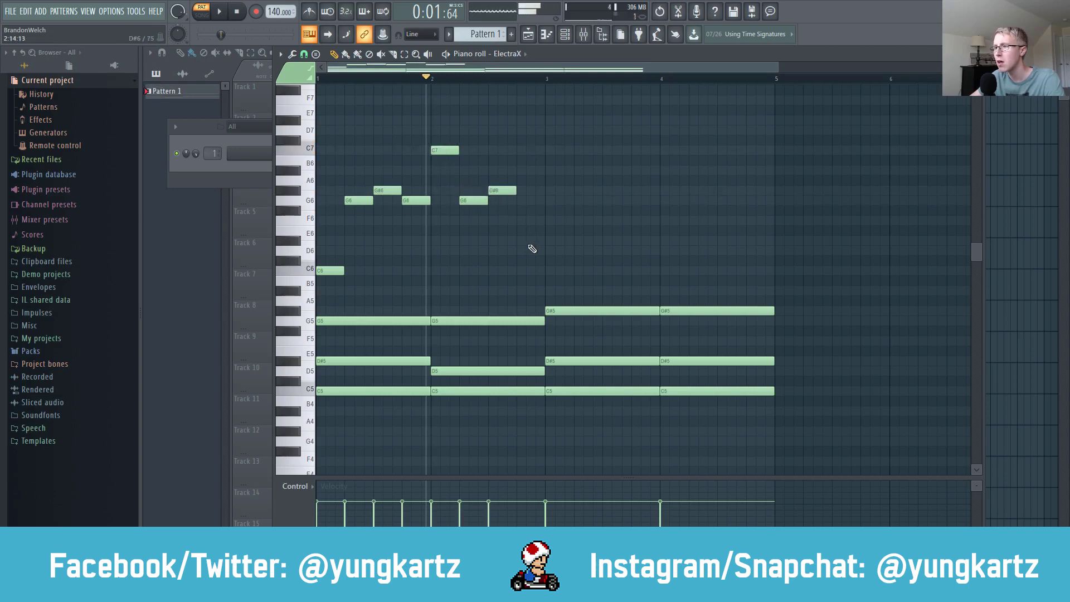
pyautogui.click(524, 251)
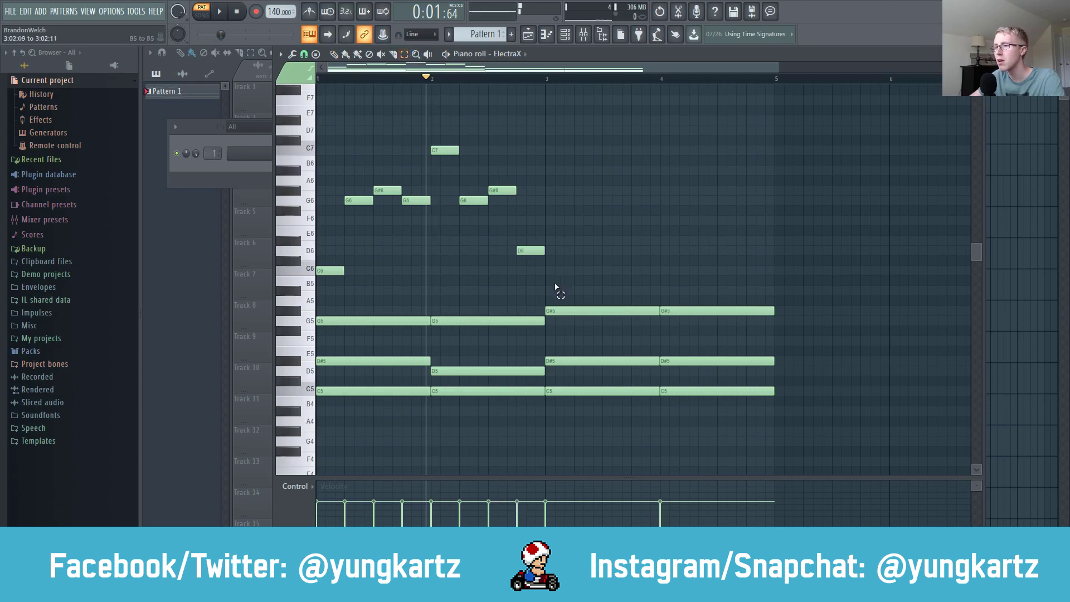
pyautogui.moveTo(557, 286); pyautogui.dragTo(246, 135)
pyautogui.hotkey('ctrl', 'b')
pyautogui.click(599, 281)
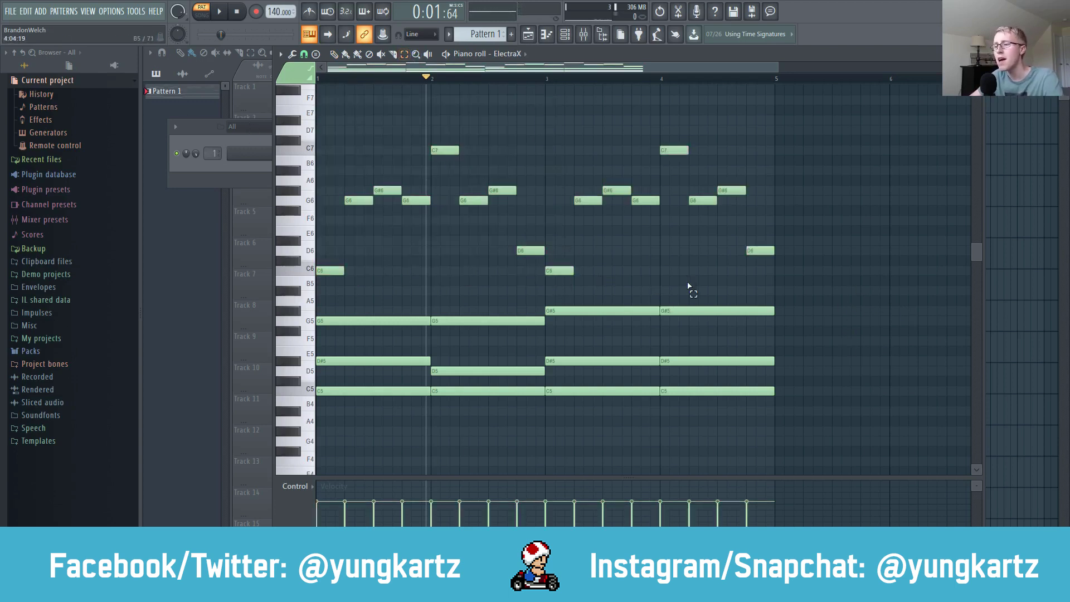
pyautogui.click(240, 11)
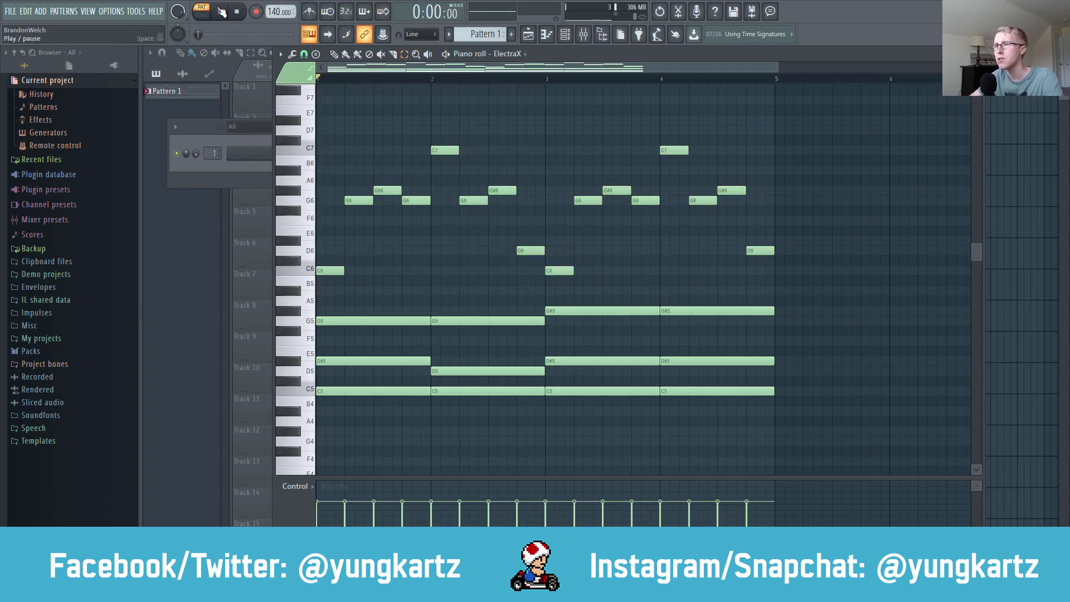
pyautogui.press('space')
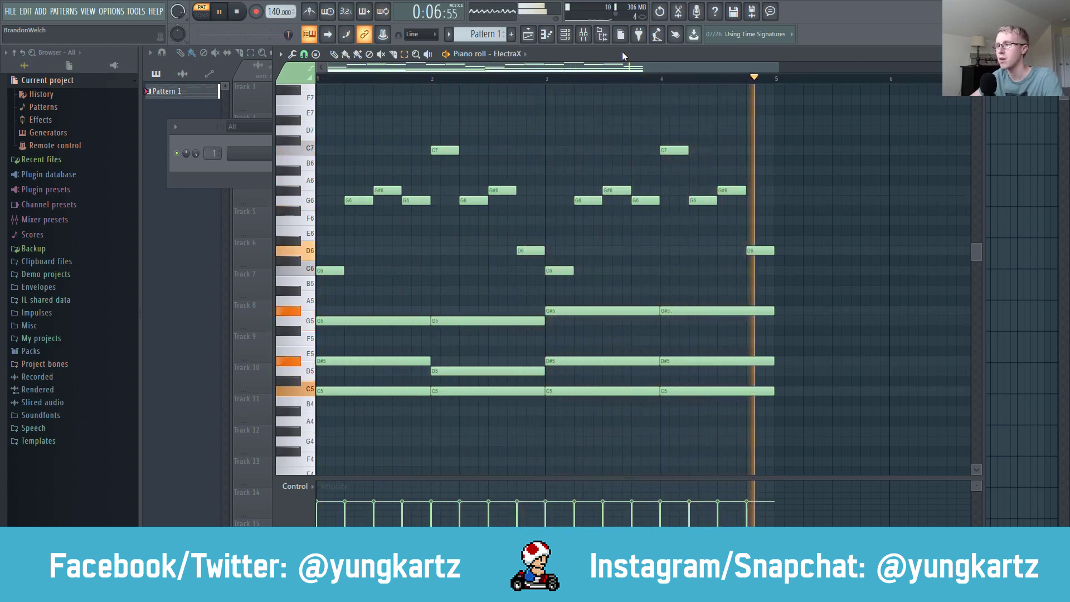
pyautogui.press('space')
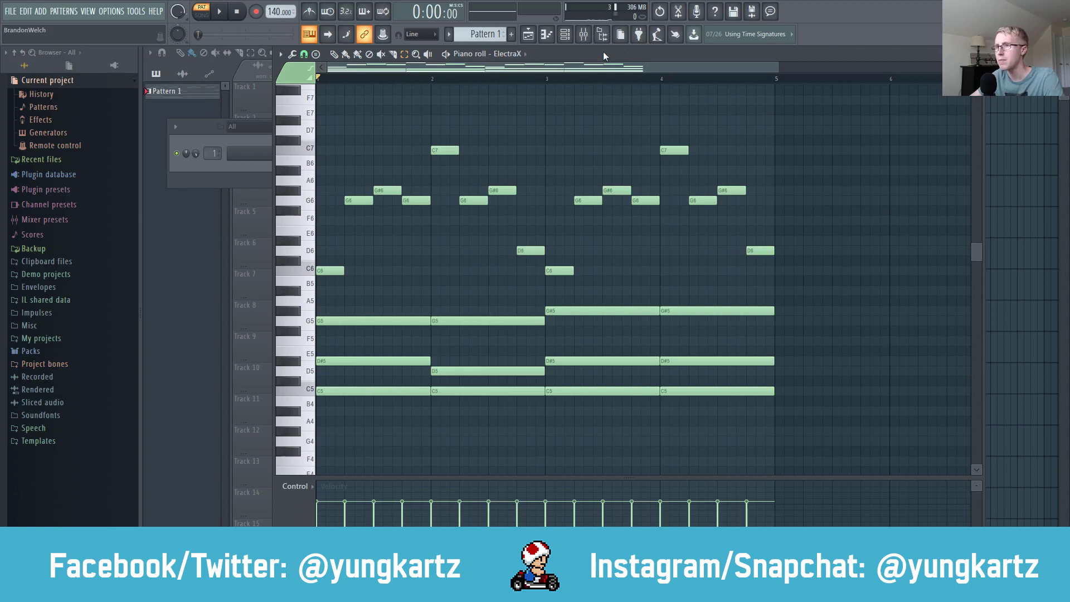
# Start exporting the piano roll as a MIDI file and browse to the Desktop
pyautogui.click(280, 53)
pyautogui.moveTo(303, 69)
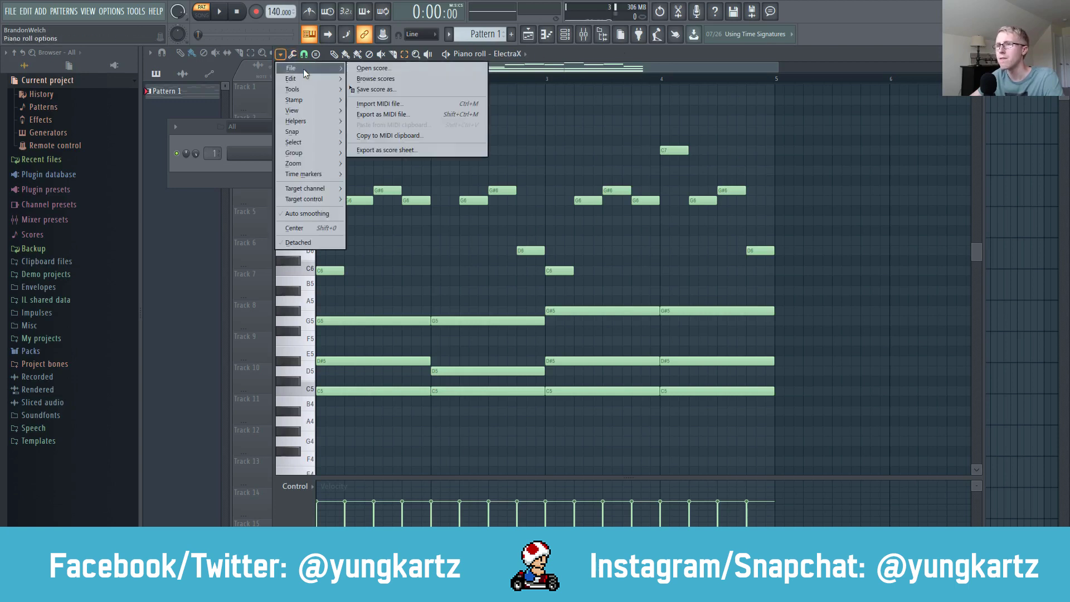
pyautogui.click(383, 114)
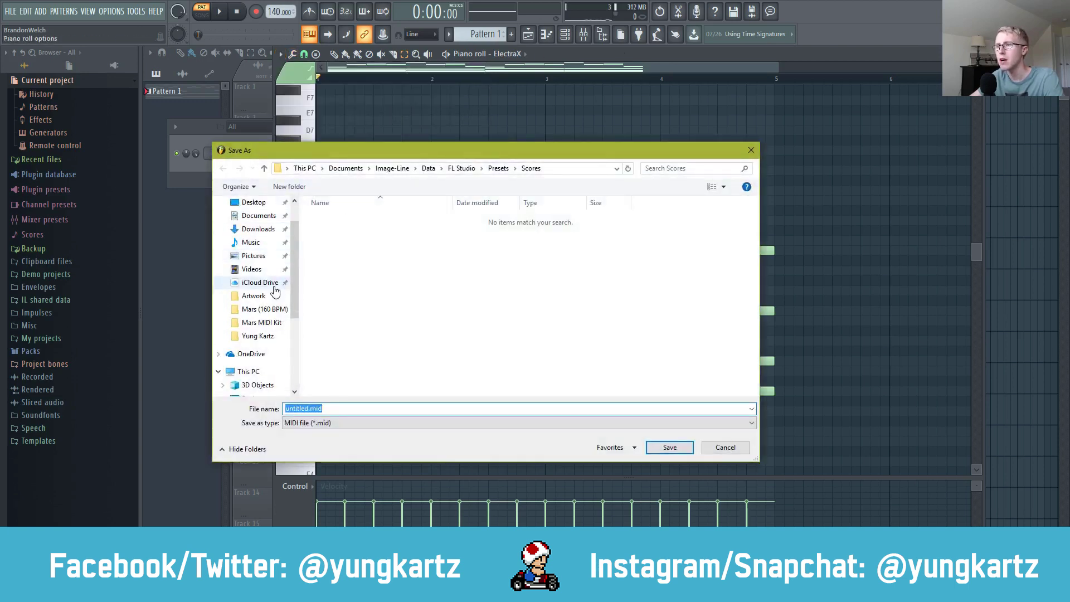
pyautogui.click(254, 238)
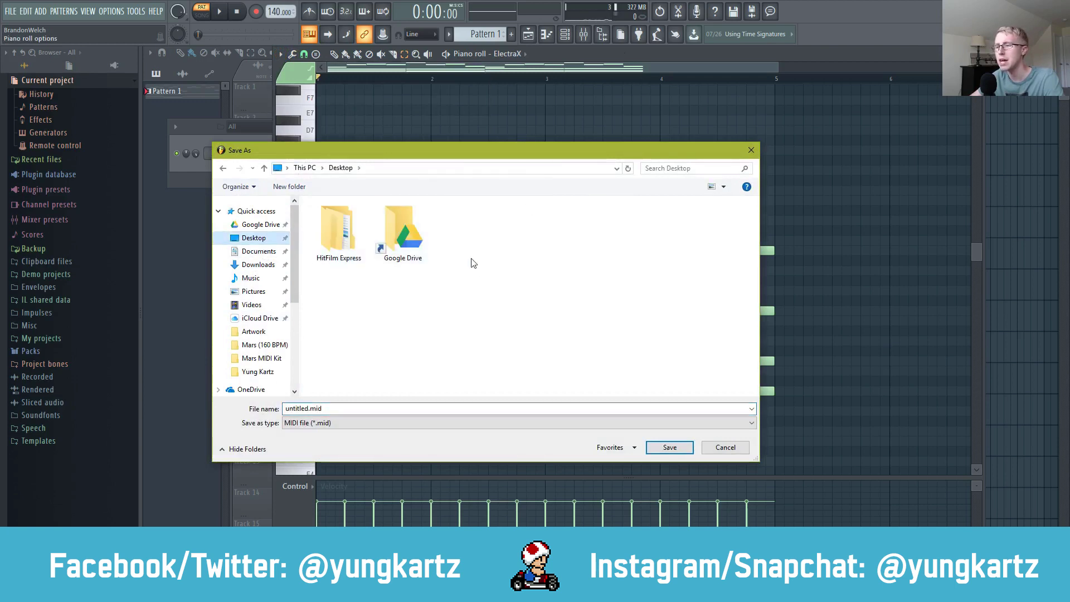
# Create and open a '21 Savage MIDI Kit' Desktop folder and save the MIDI as Savage
pyautogui.click(290, 186)
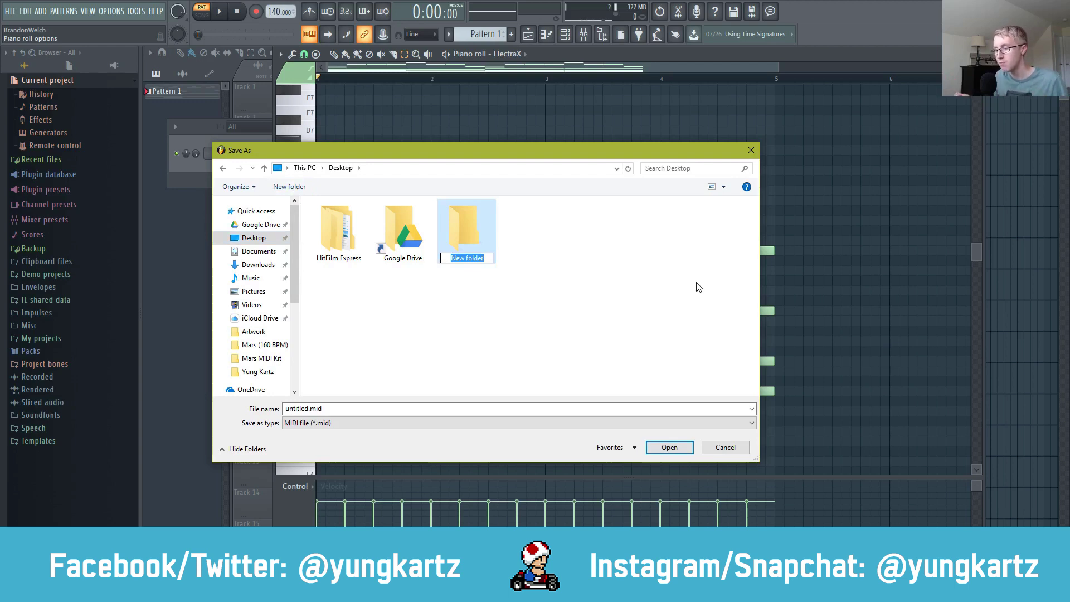
pyautogui.write('21 s')
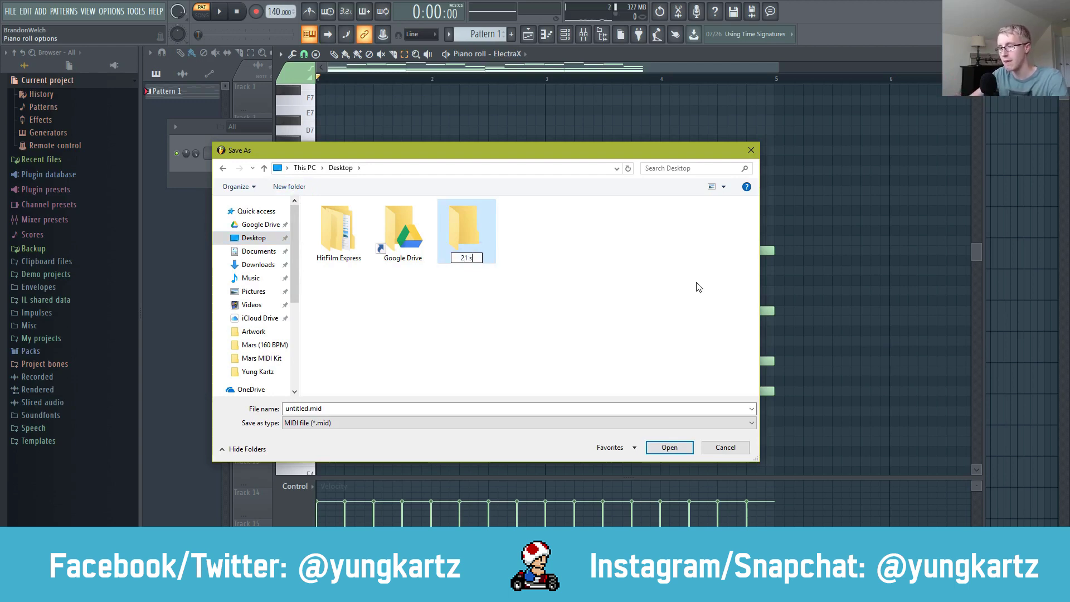
pyautogui.write('av')
pyautogui.press('BackSpace')
pyautogui.press('BackSpace')
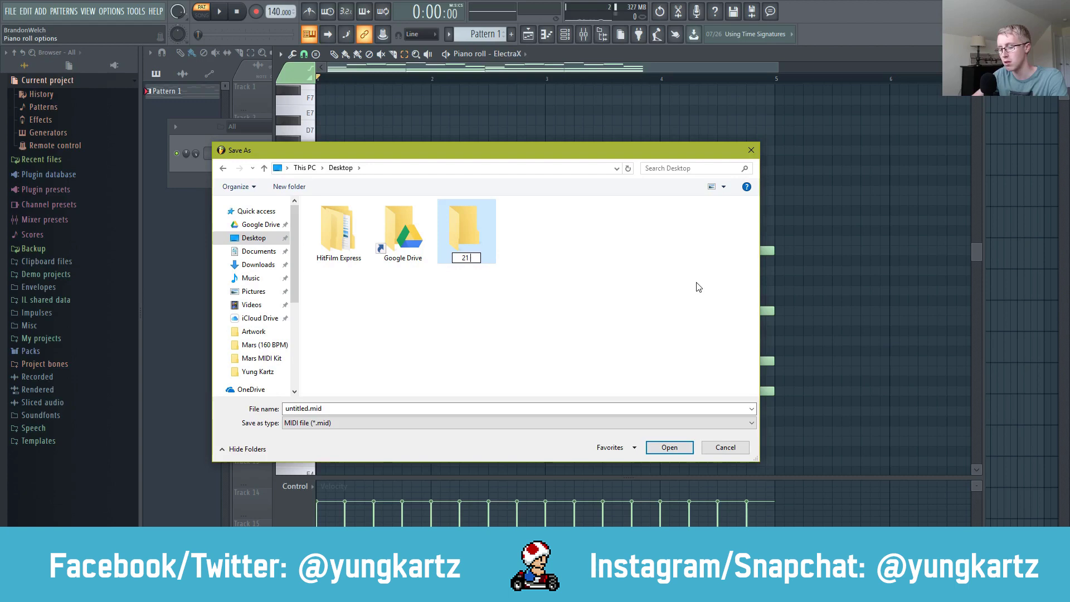
pyautogui.write('avage MIDI')
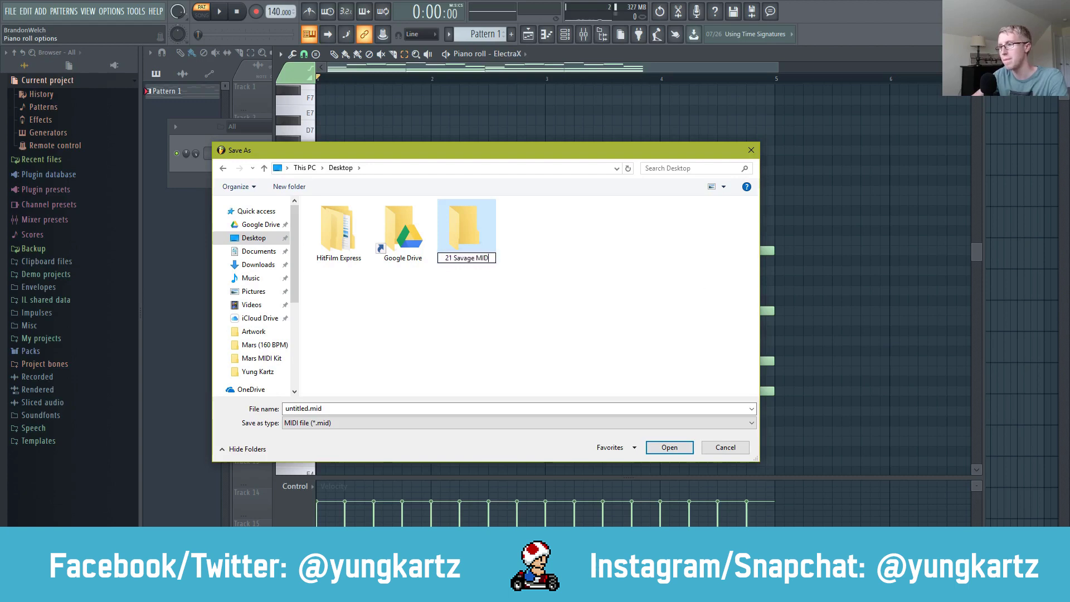
pyautogui.write(' Kit')
pyautogui.press('Return')
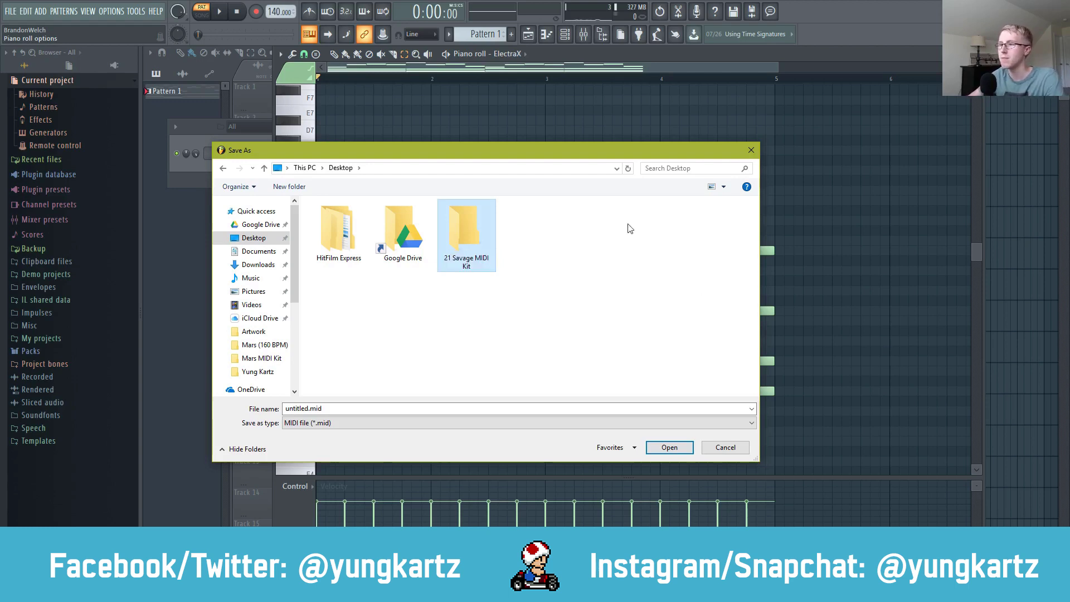
pyautogui.doubleClick(463, 248)
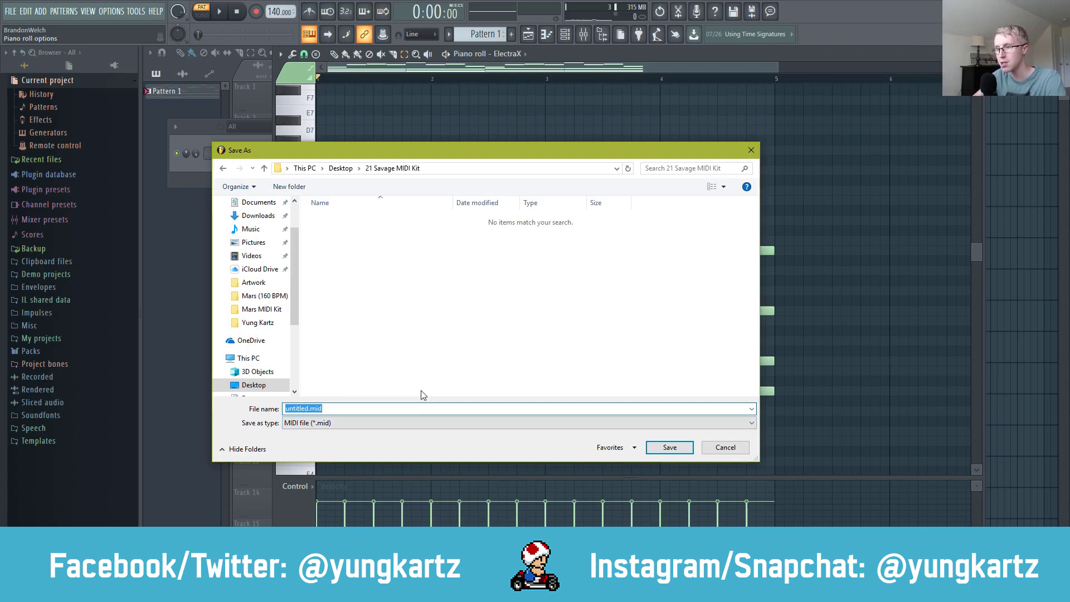
pyautogui.write('Savage')
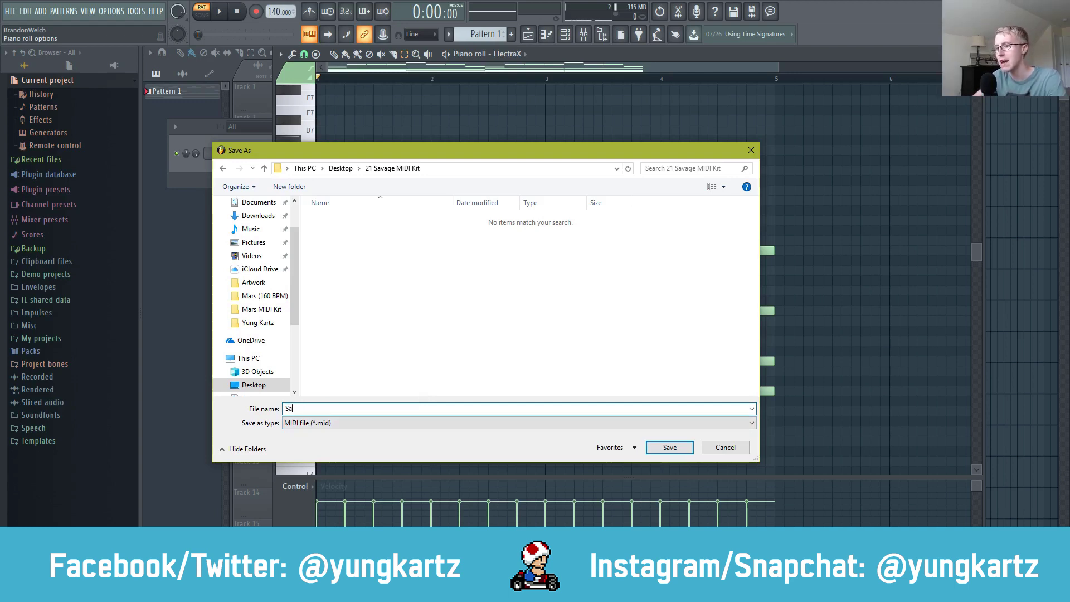
pyautogui.click(663, 448)
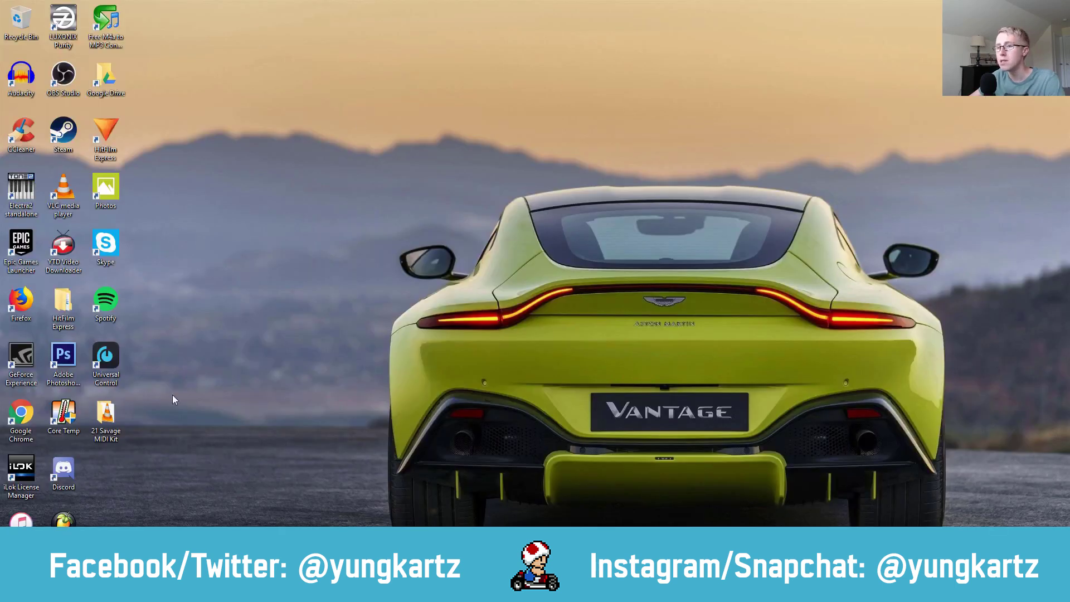
# Move the kit folder up the desktop, open it to check Savage.mid is there, then close it
pyautogui.moveTo(124, 436); pyautogui.dragTo(508, 100)
pyautogui.doubleClick(487, 92)
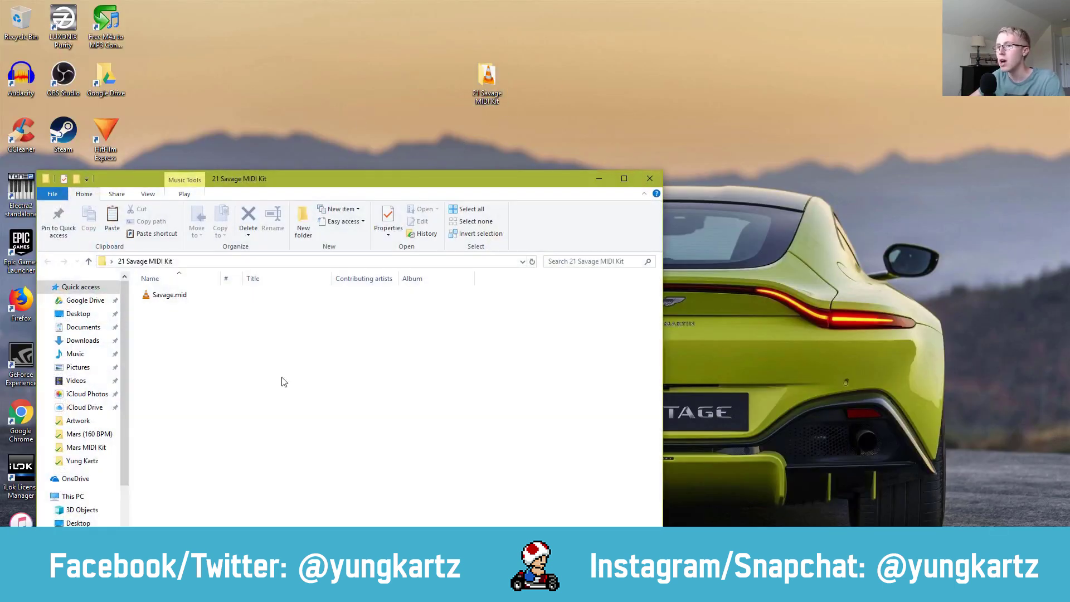
pyautogui.moveTo(282, 381); pyautogui.dragTo(133, 273)
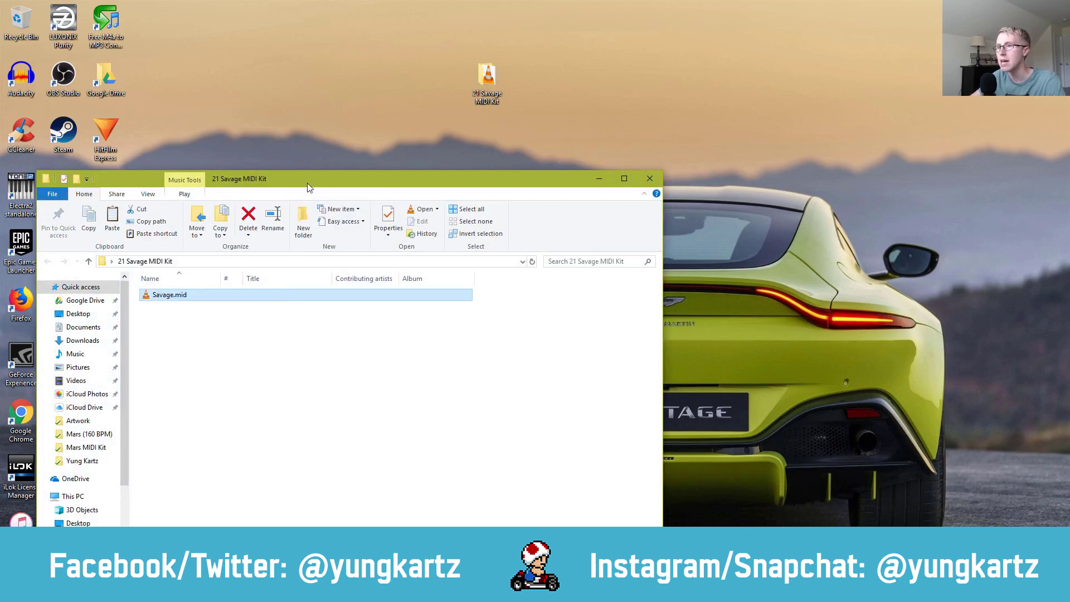
pyautogui.moveTo(309, 184); pyautogui.dragTo(449, 153)
pyautogui.click(450, 353)
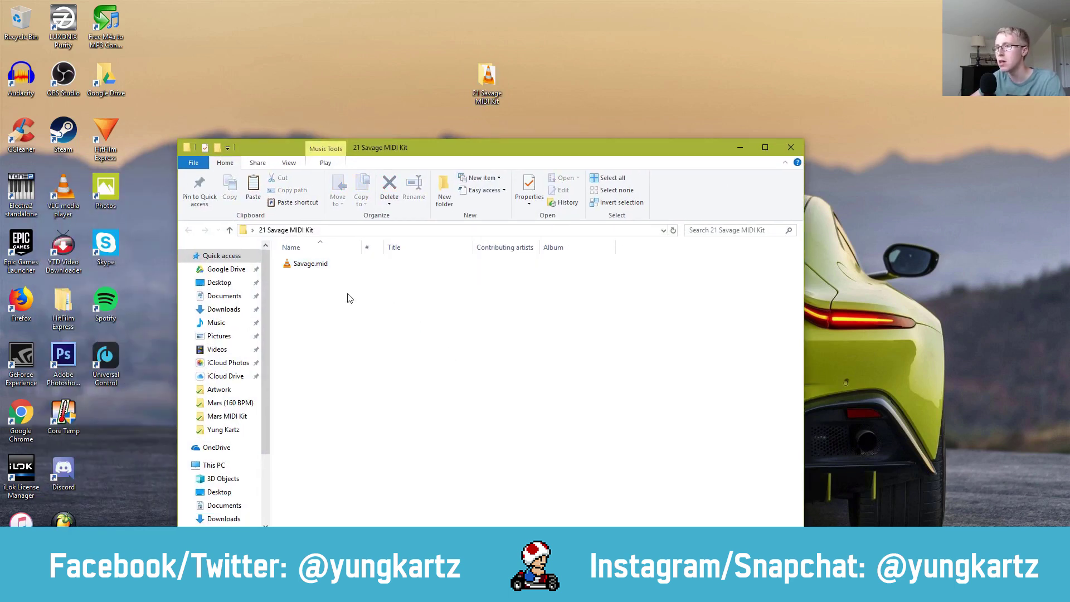
pyautogui.moveTo(375, 361); pyautogui.dragTo(327, 267)
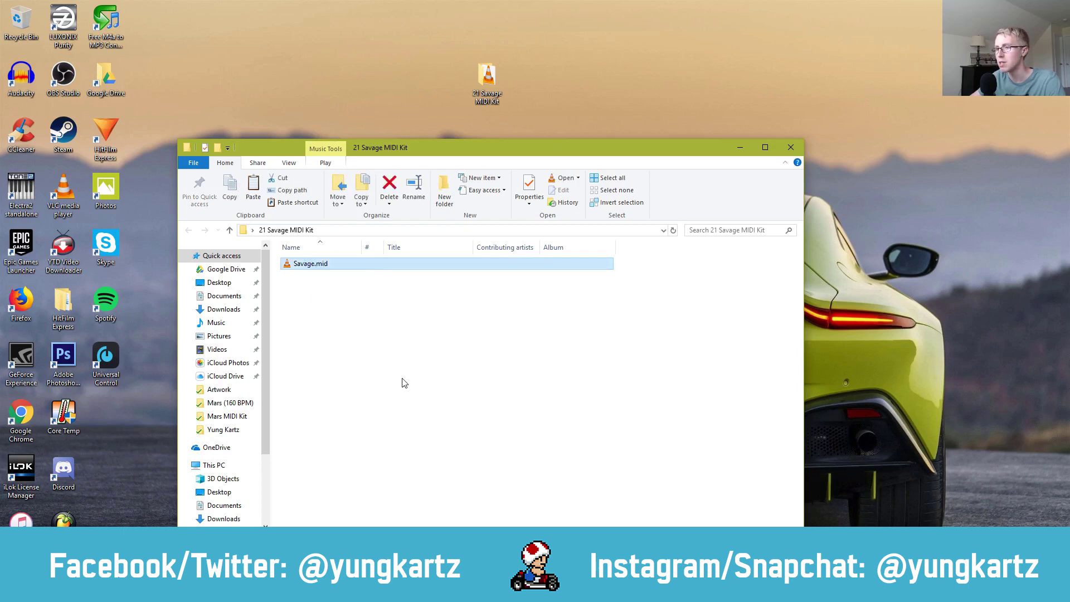
pyautogui.click(405, 383)
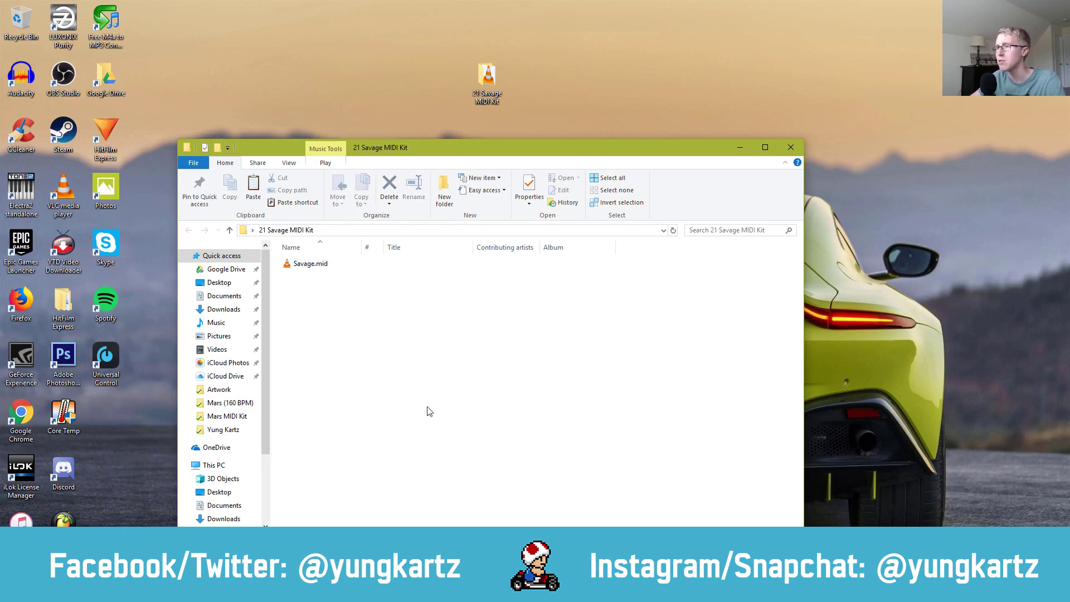
pyautogui.click(792, 148)
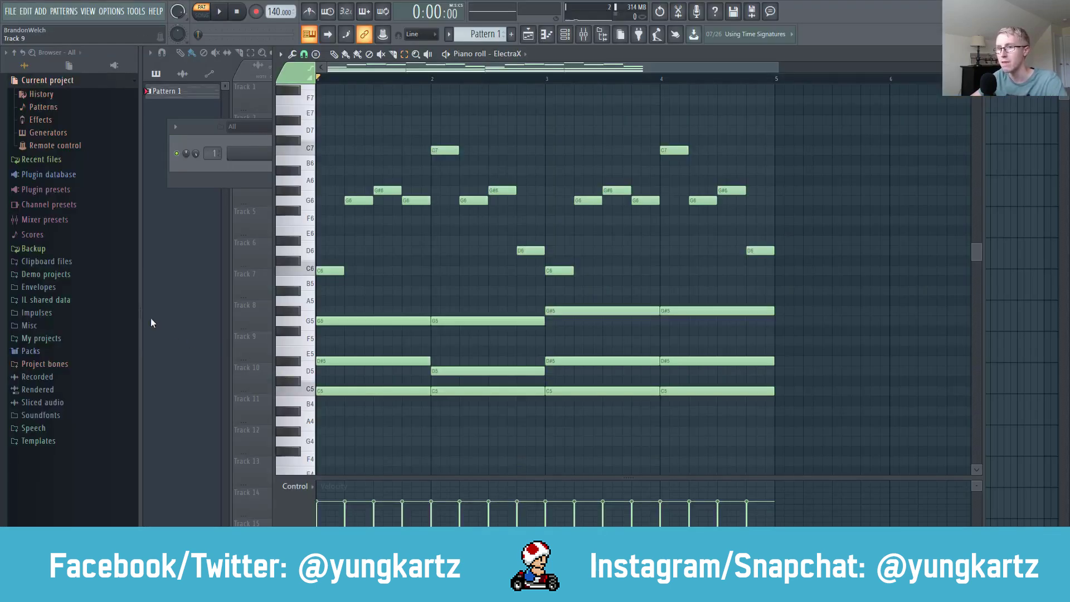
# Open FL's Packs folder in File Explorer and paste the 21 Savage MIDI Kit folder into it
pyautogui.rightClick(35, 350)
pyautogui.click(59, 419)
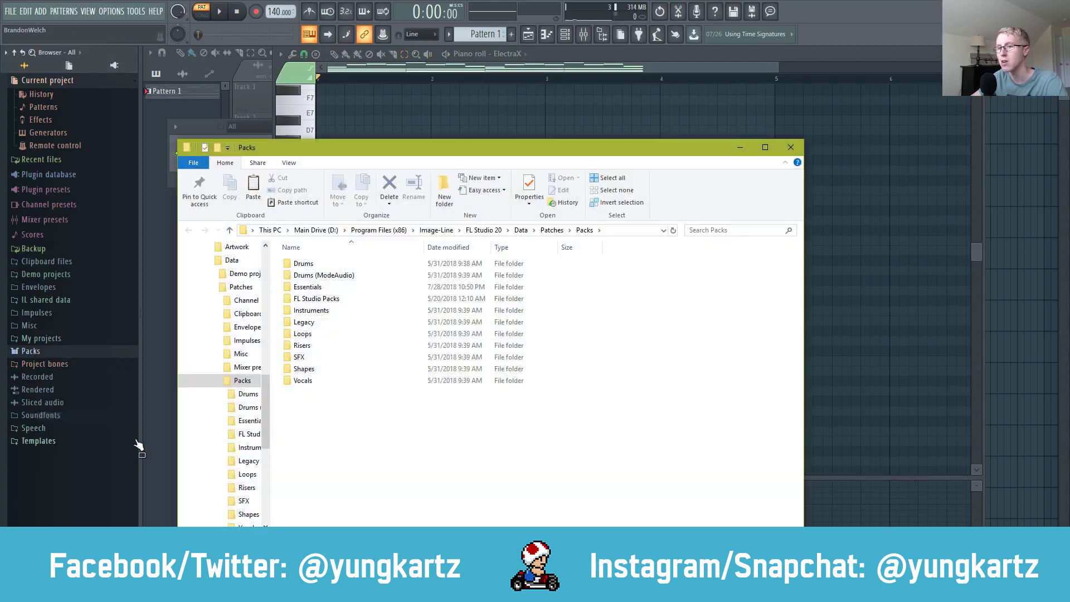
pyautogui.click(1038, 7)
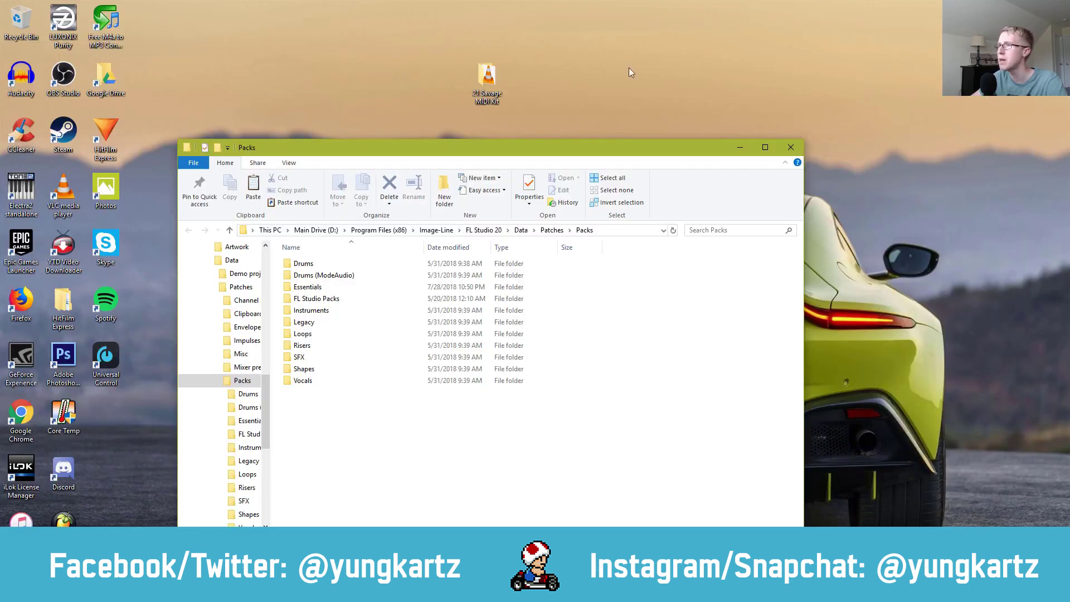
pyautogui.click(493, 91)
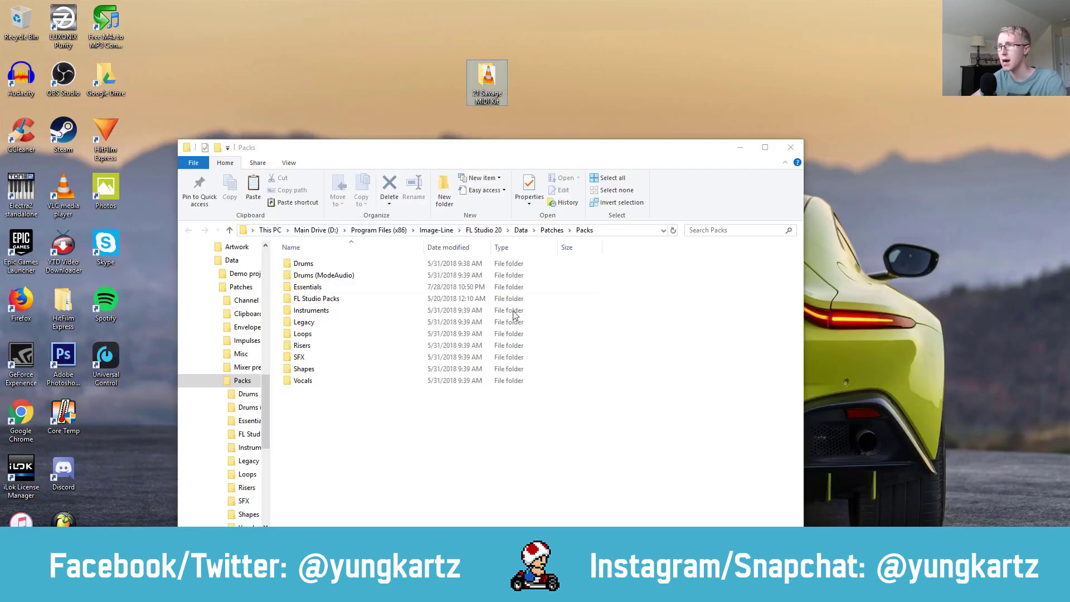
pyautogui.click(464, 420)
pyautogui.hotkey('ctrl', 'v')
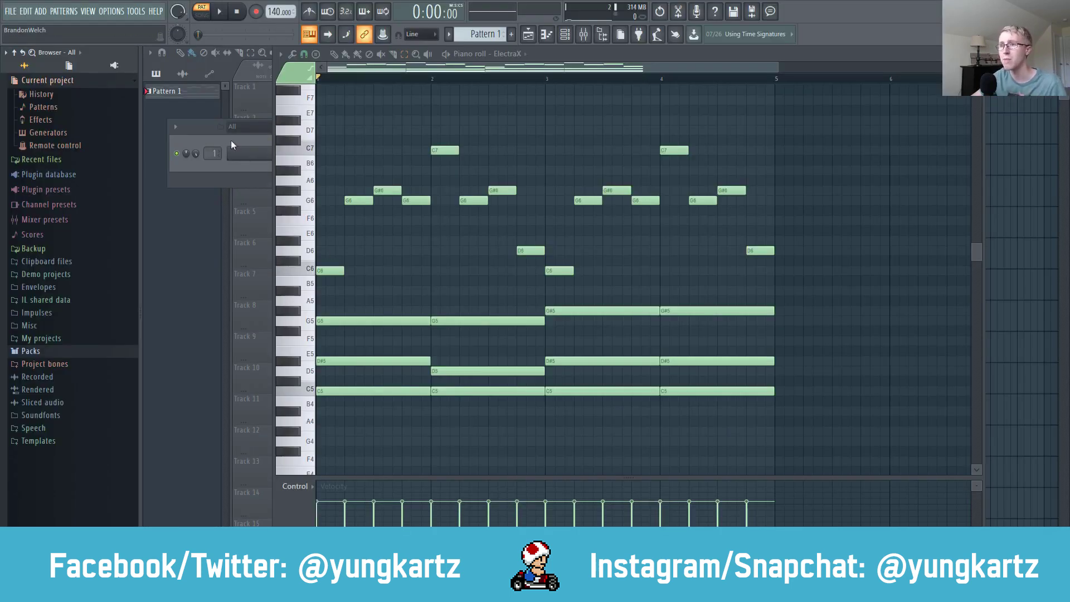
# Expand Packs > 21 Savage MIDI Kit in the browser and delete all piano roll notes
pyautogui.click(47, 351)
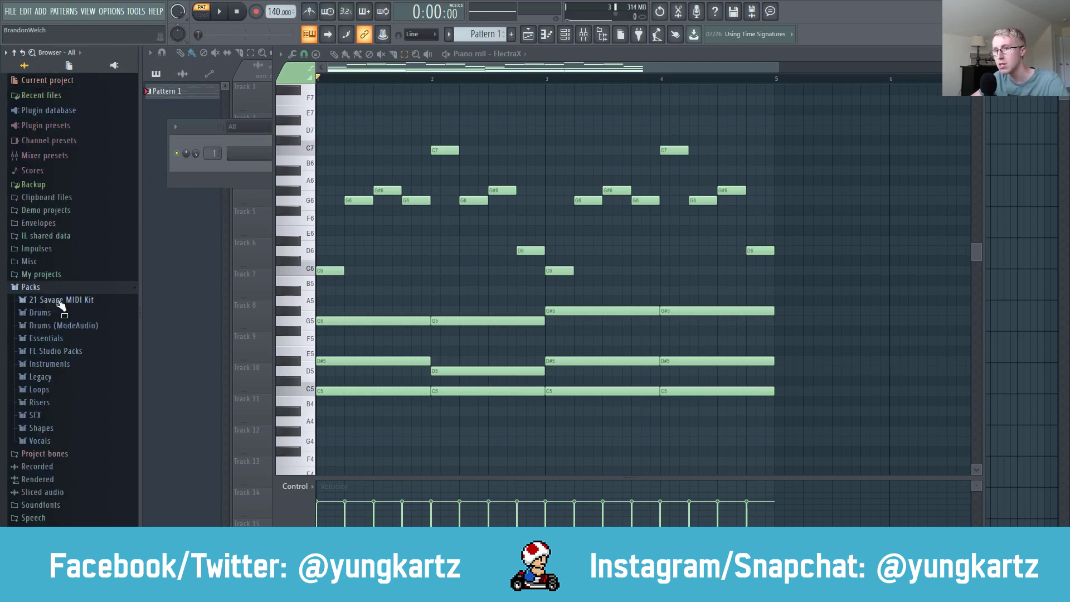
pyautogui.click(60, 301)
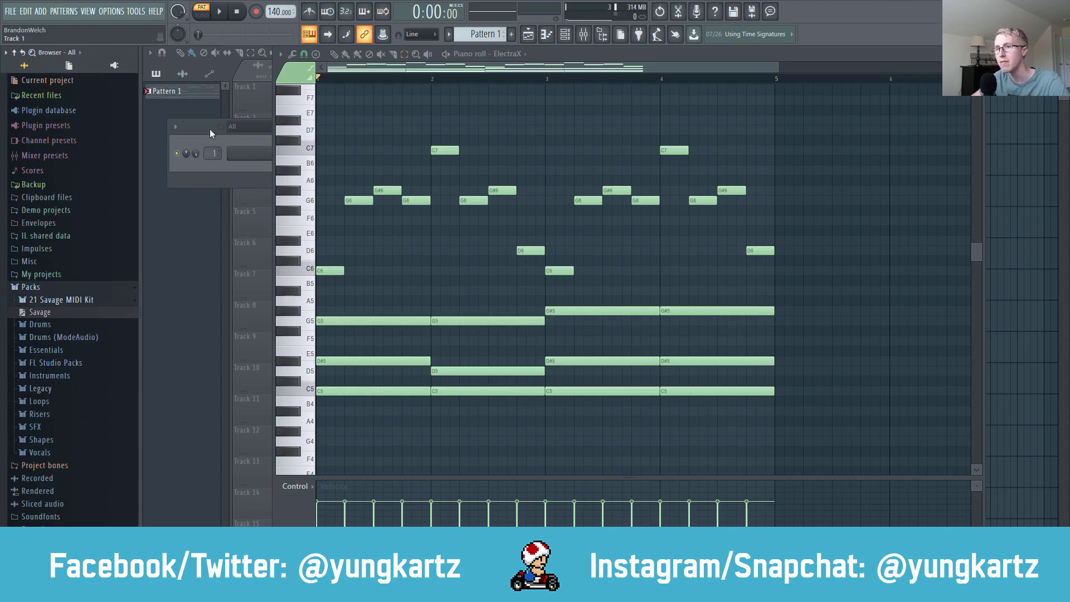
pyautogui.click(211, 129)
pyautogui.click(581, 73)
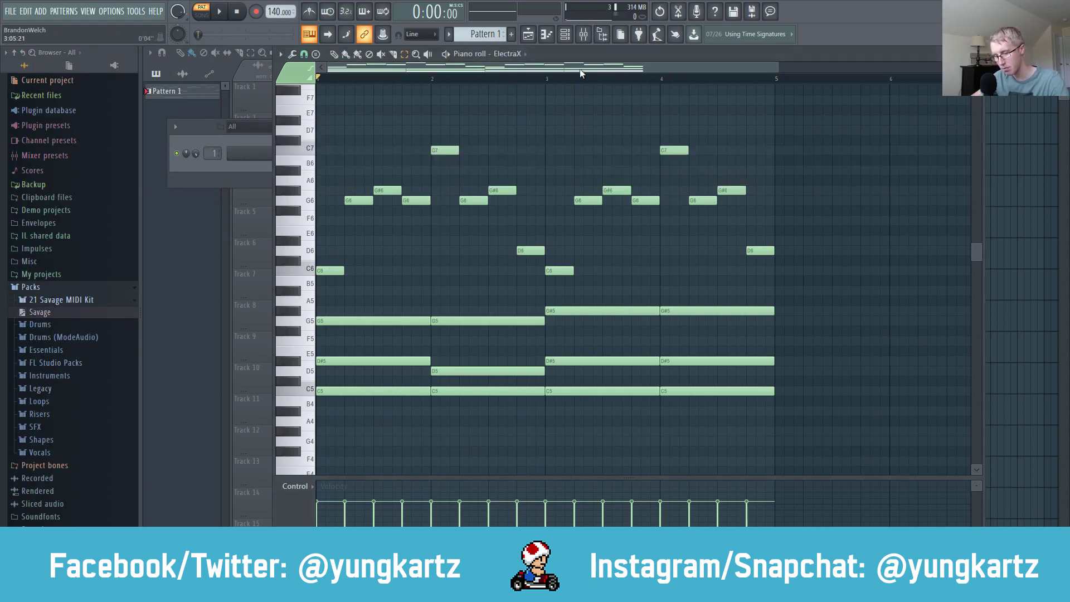
pyautogui.hotkey('ctrl', 'a')
pyautogui.press('Delete')
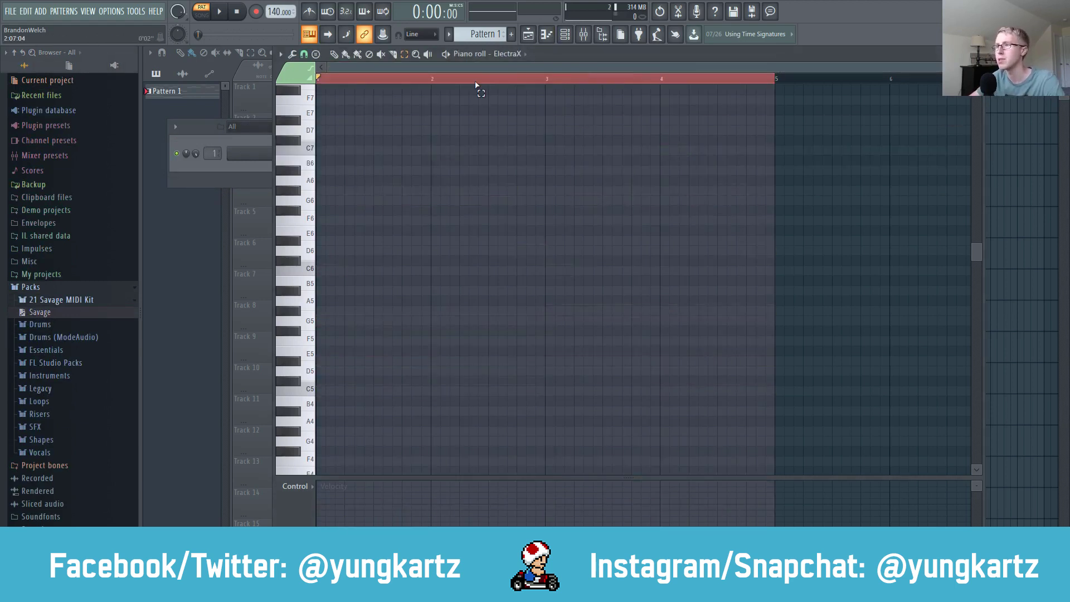
pyautogui.click(476, 84)
# Load the Savage MIDI onto the ElectraX channel and play it back once
pyautogui.click(205, 128)
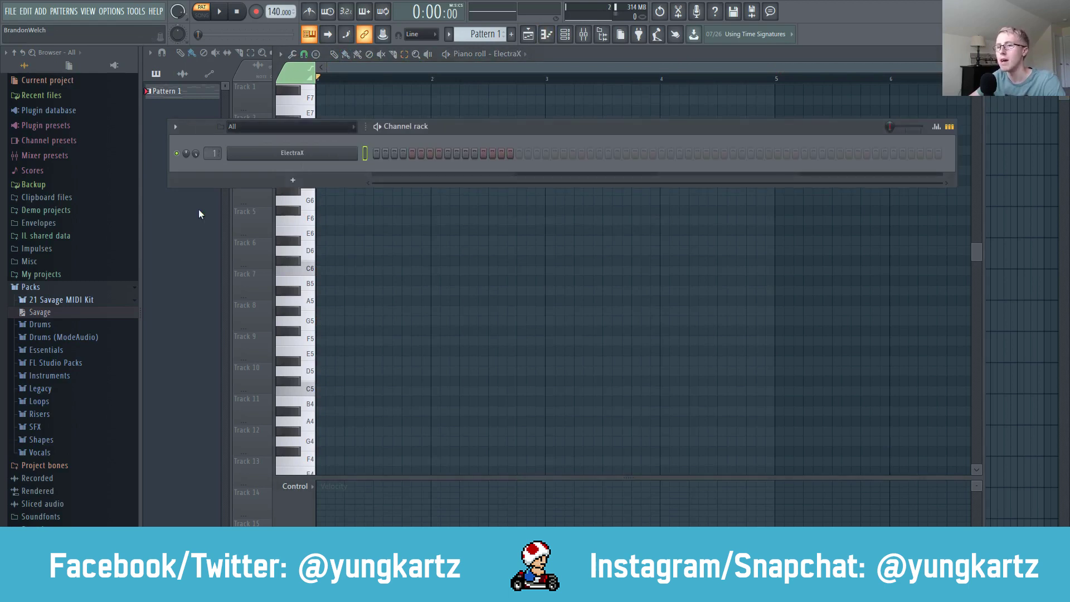
pyautogui.moveTo(39, 312); pyautogui.dragTo(284, 163)
pyautogui.click(452, 65)
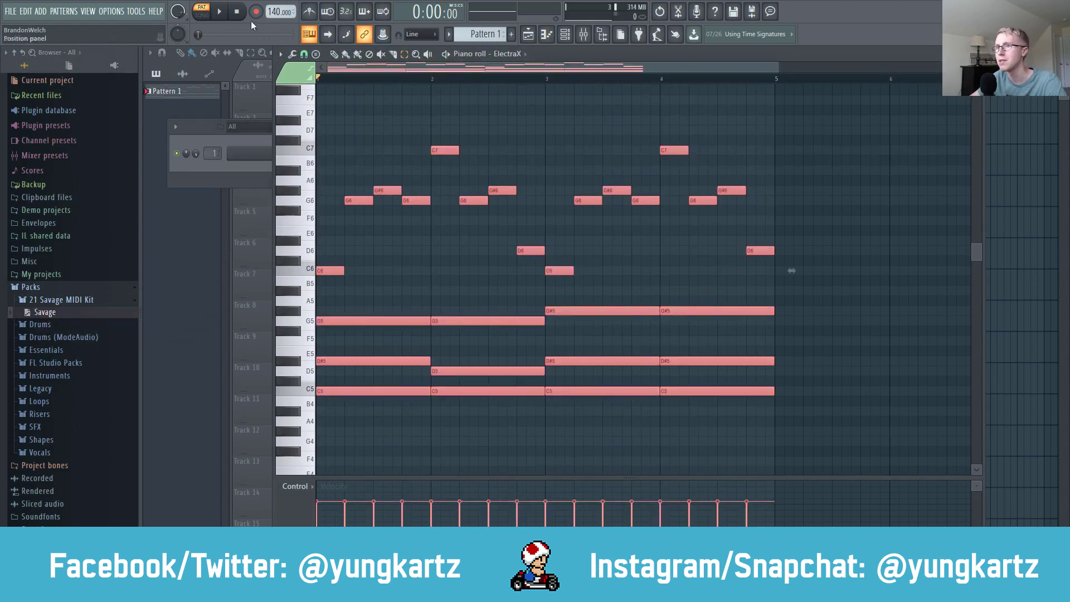
pyautogui.click(219, 12)
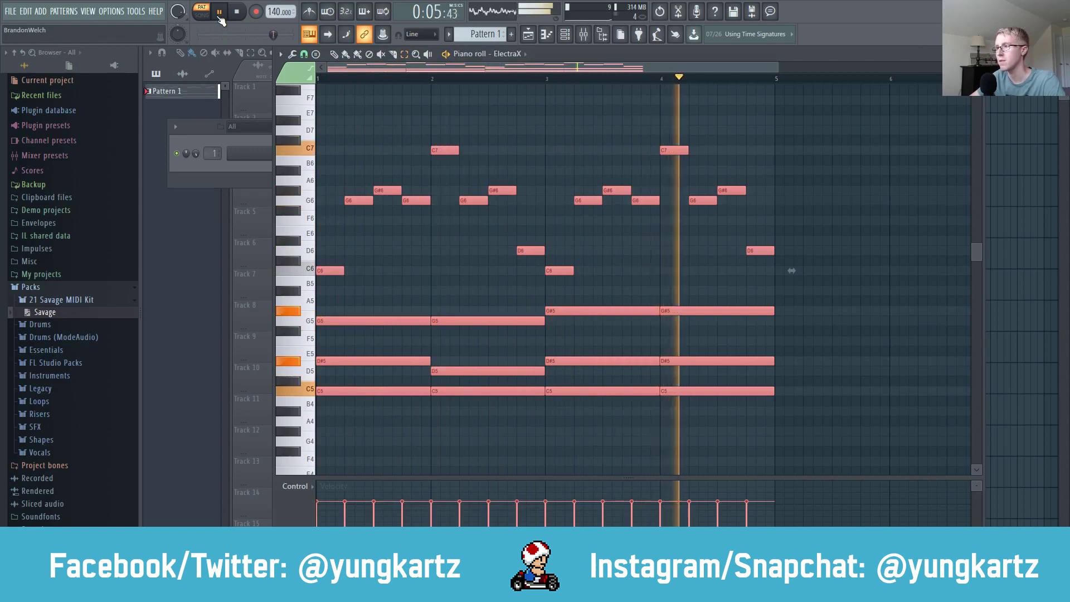
pyautogui.press('space')
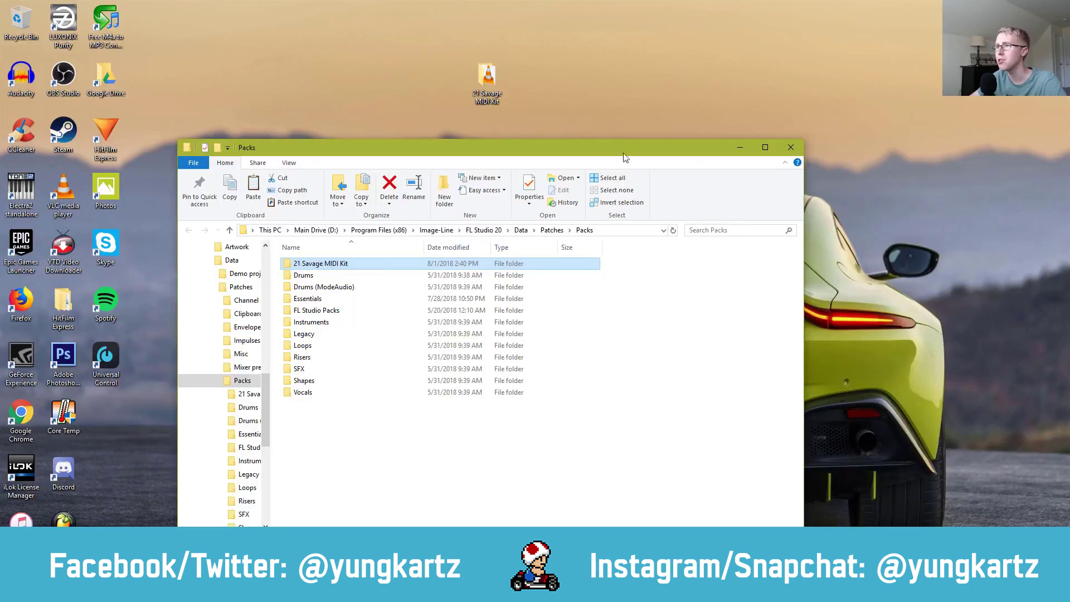
# Close the Packs window, zip the kit folder via Send to, and place the zip beside it
pyautogui.click(791, 147)
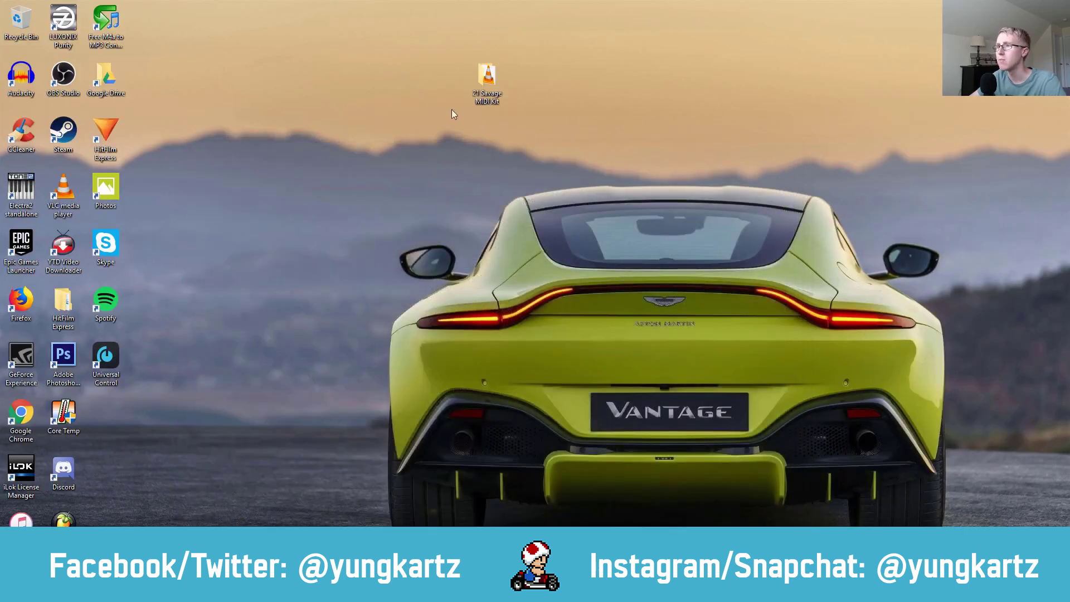
pyautogui.rightClick(479, 87)
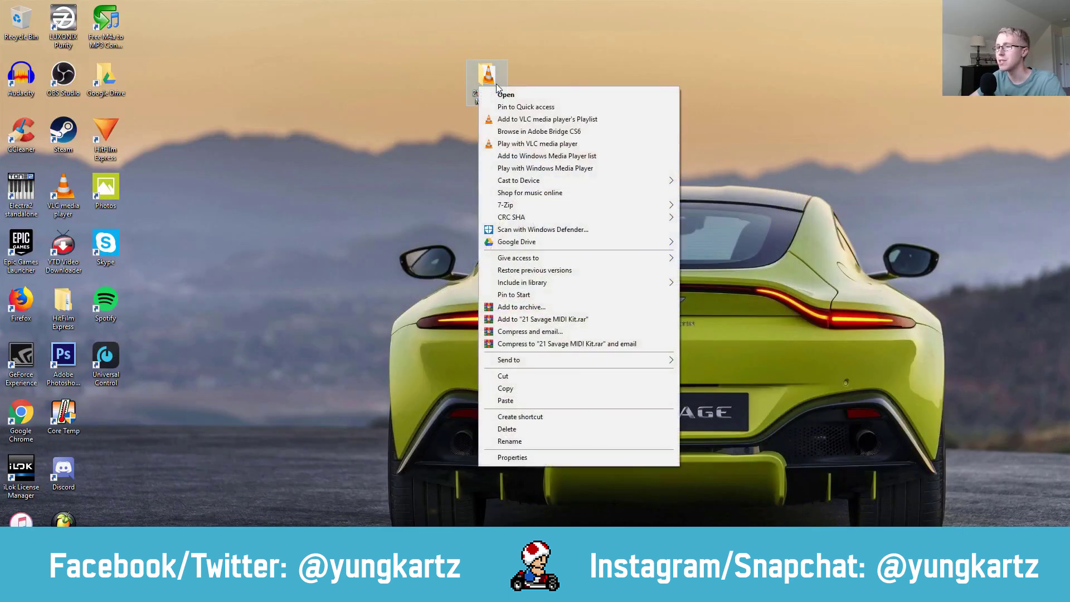
pyautogui.moveTo(569, 360)
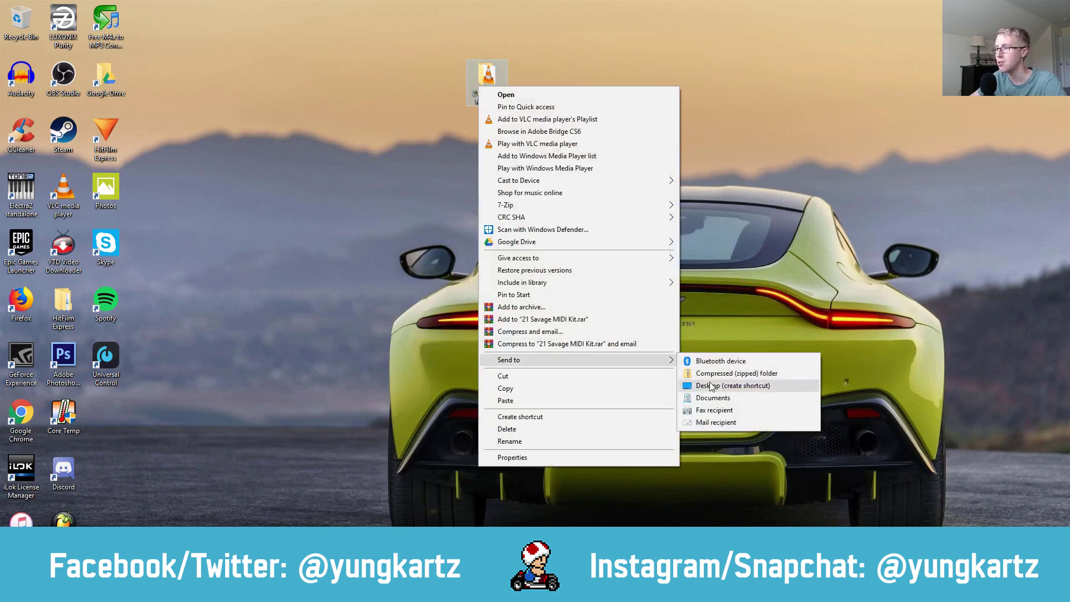
pyautogui.click(709, 374)
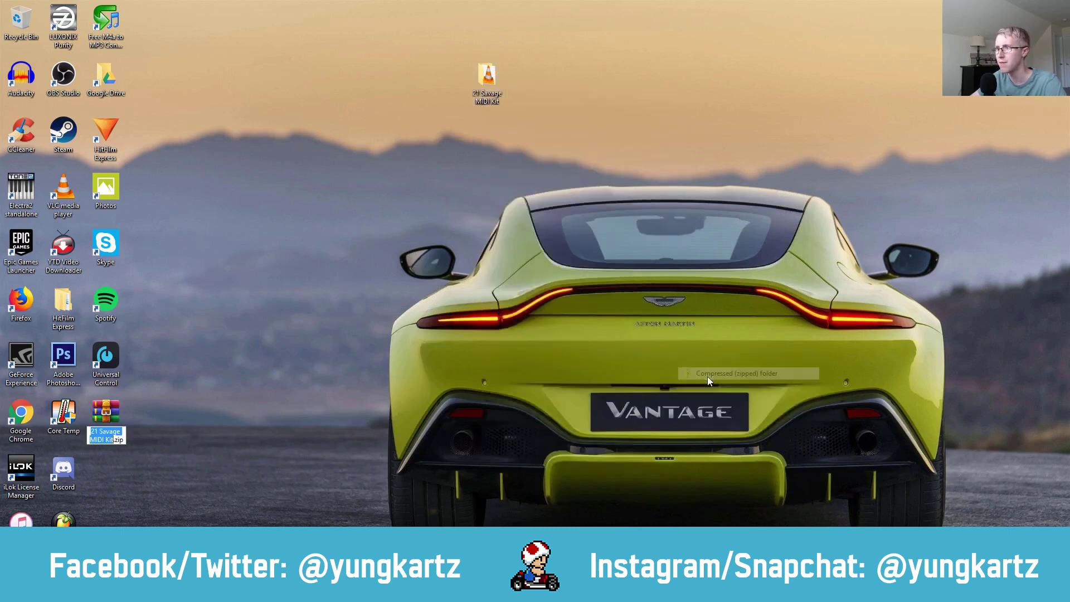
pyautogui.press('Return')
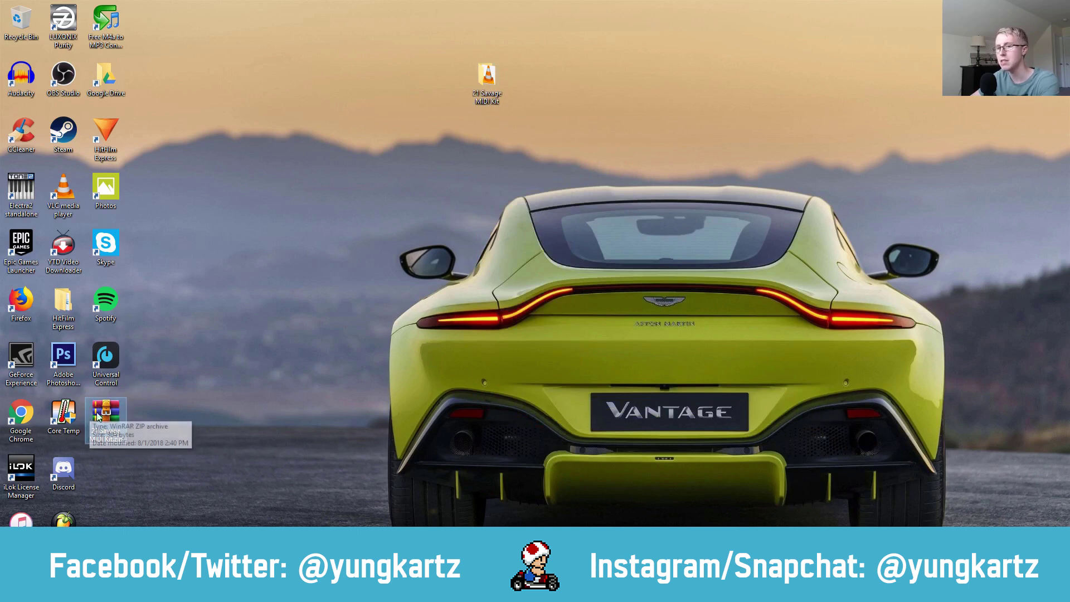
pyautogui.moveTo(88, 419); pyautogui.dragTo(560, 125)
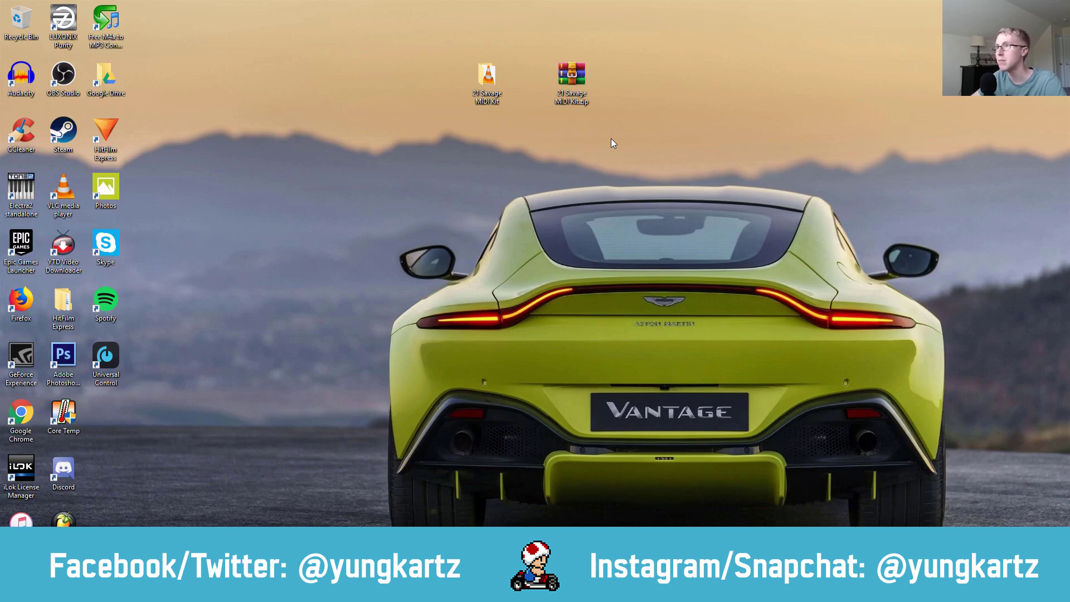
pyautogui.doubleClick(571, 78)
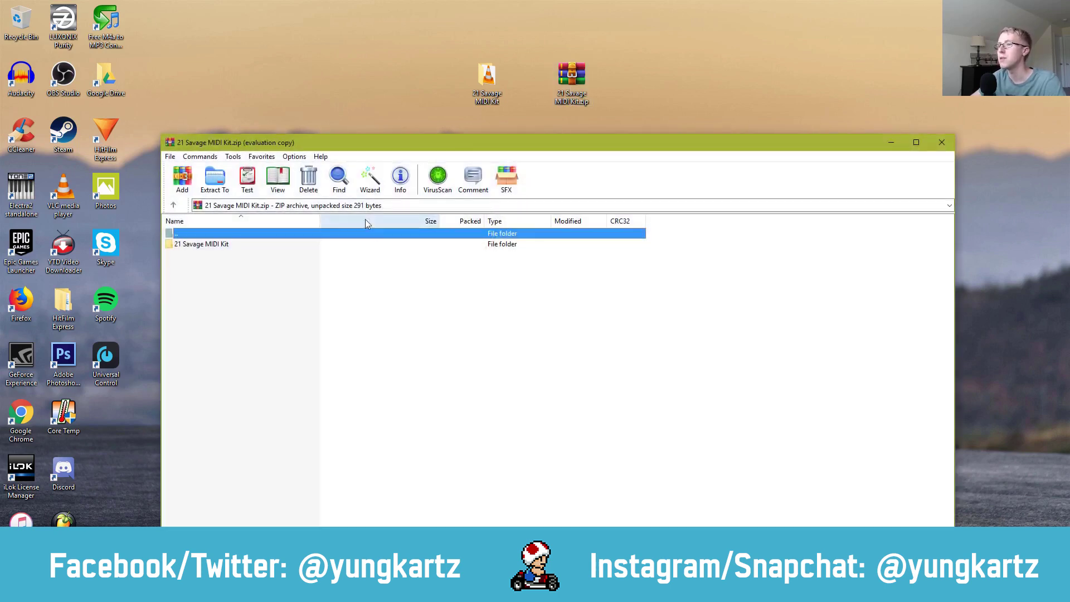
pyautogui.doubleClick(246, 245)
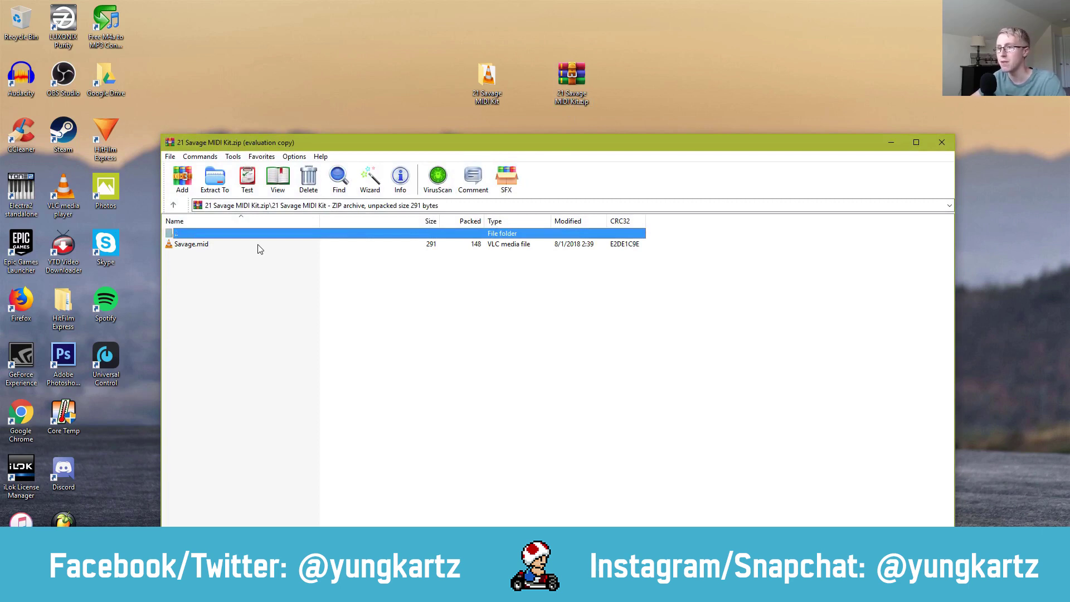
pyautogui.doubleClick(286, 237)
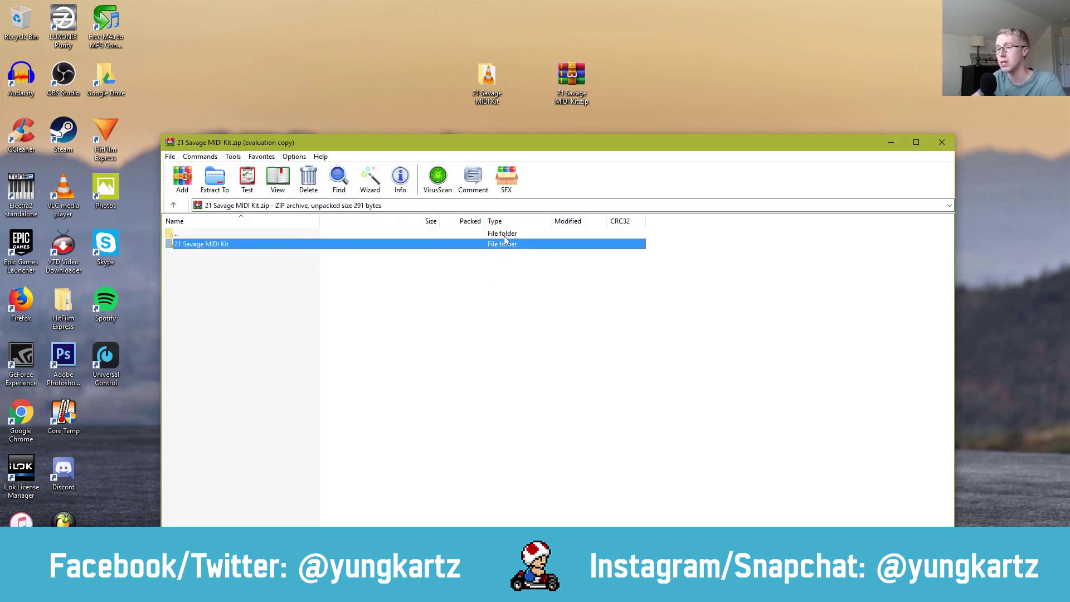
pyautogui.click(950, 144)
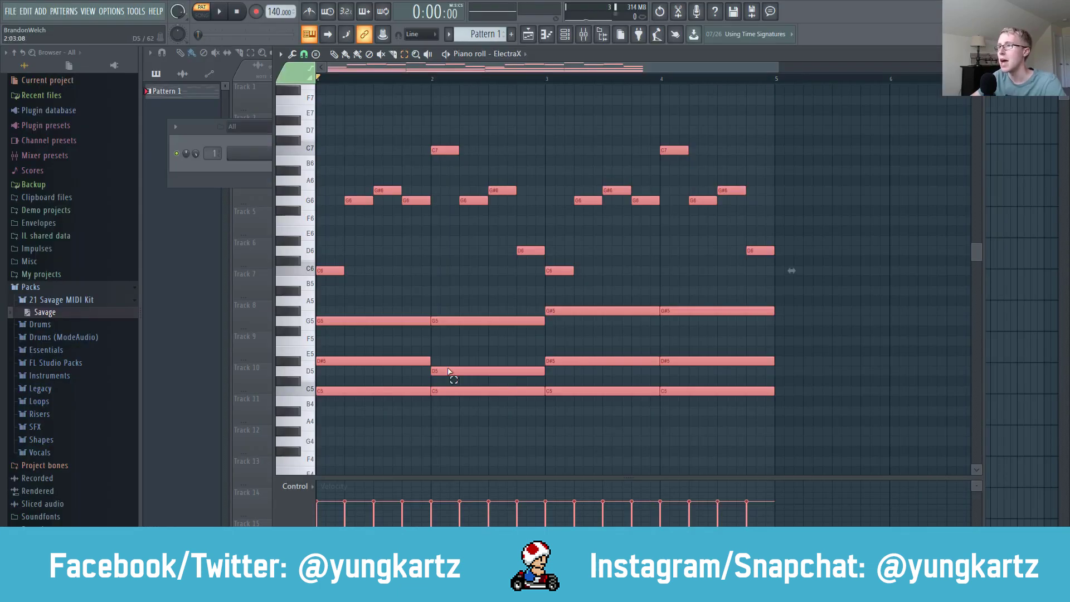
pyautogui.click(622, 125)
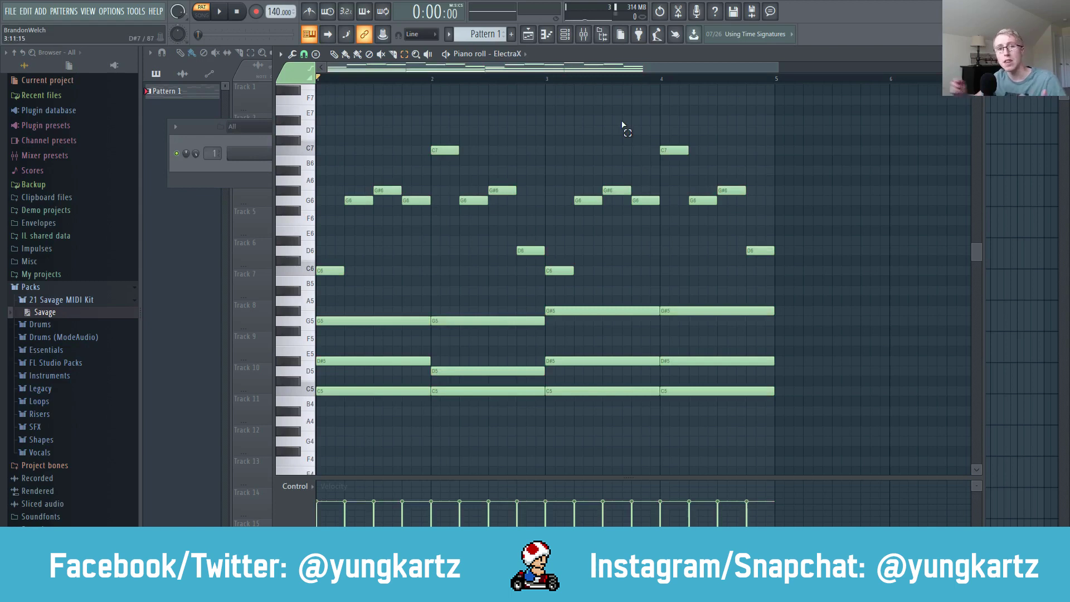